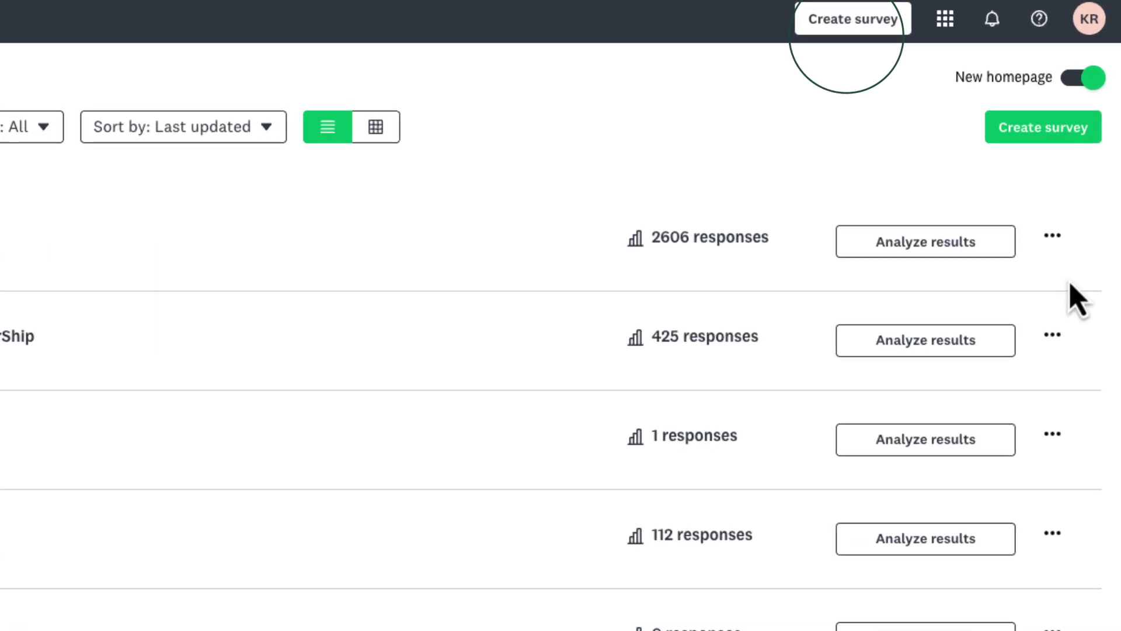
# Start a new survey from the Create survey button in the header
pyautogui.click(900, 34)
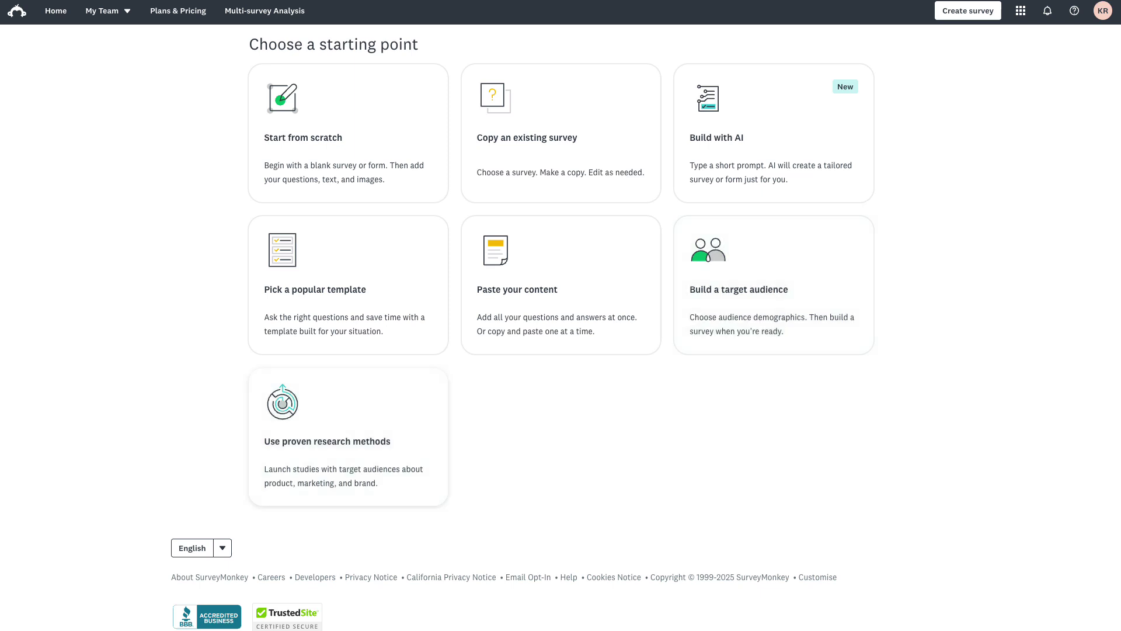
# Choose Build with AI as the starting point for the new survey
pyautogui.click(811, 349)
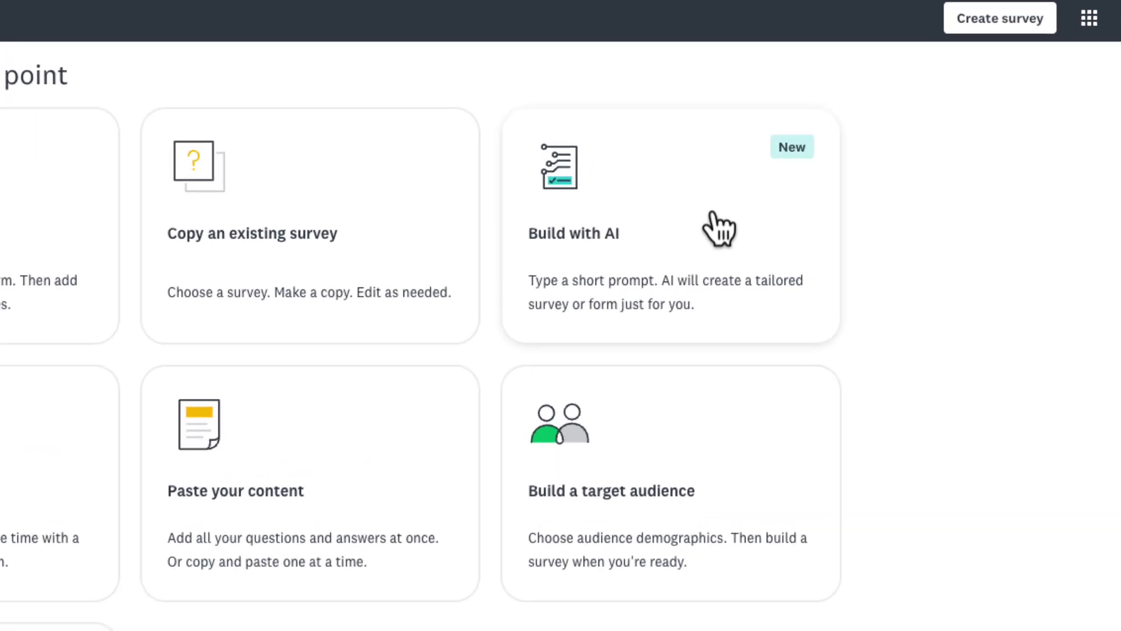
pyautogui.click(714, 214)
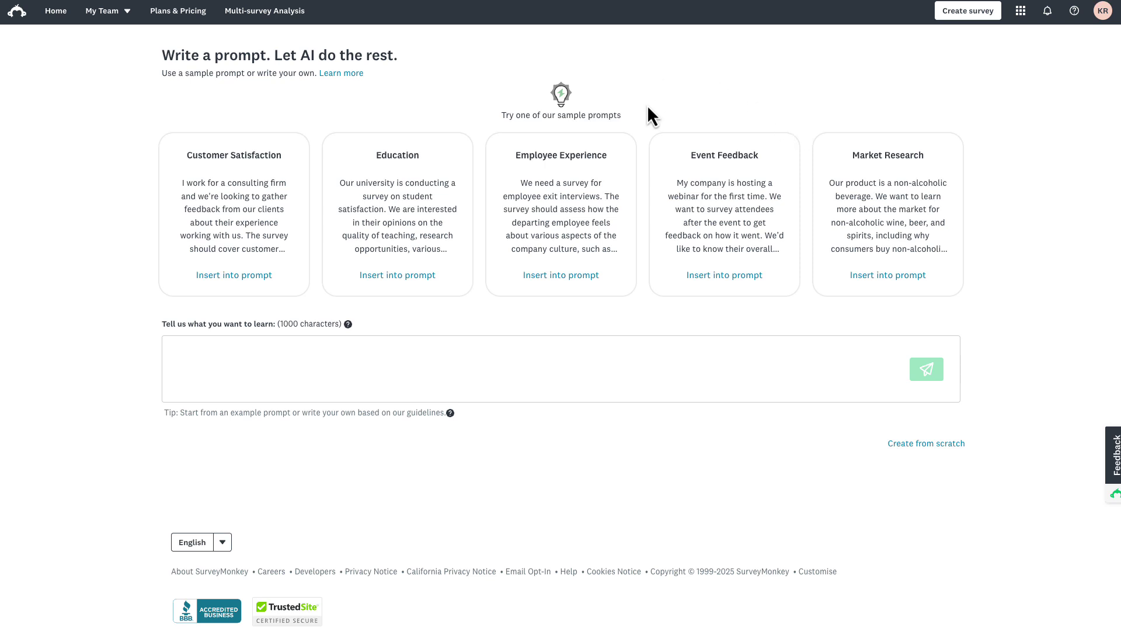
# Ask AI for a tech-company customer-service satisfaction and likelihood-to-recommend survey
pyautogui.click(408, 367)
pyautogui.write('I am a c')
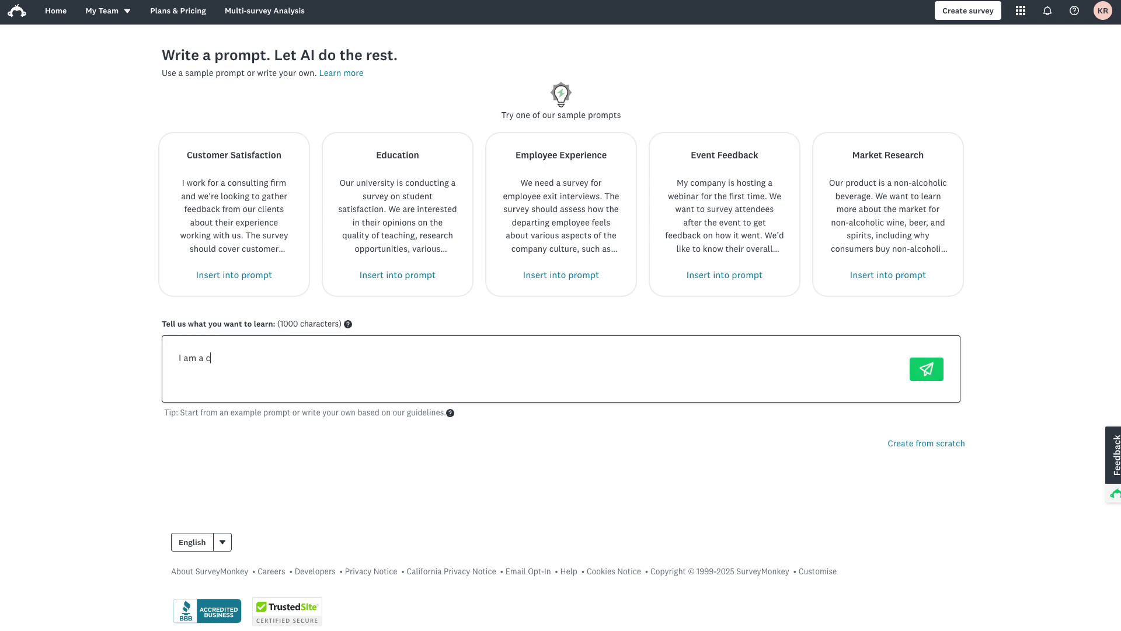
pyautogui.write('ustomer experience manager at a medi')
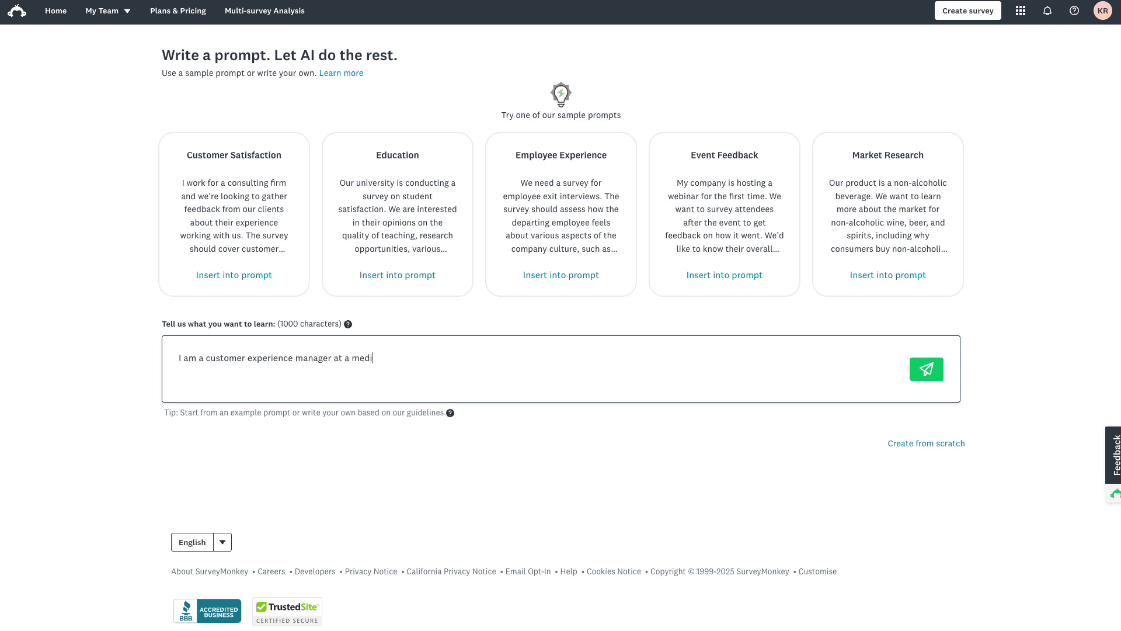
pyautogui.write('um-sized tech company. I want to understand how we can ')
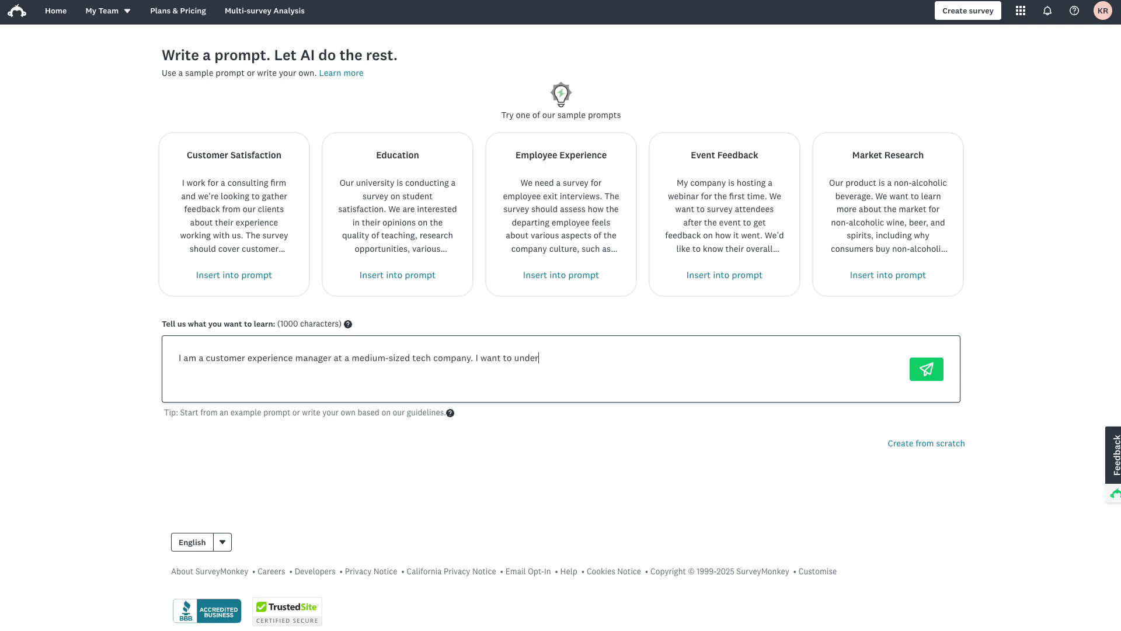
pyautogui.write('improve our customer service experience, especially')
pyautogui.write(' satisfaction with support interactions')
pyautogui.write(' and response times. Incl')
pyautogui.write('ude questions about overall experience and ')
pyautogui.write('likelihood to recommend.')
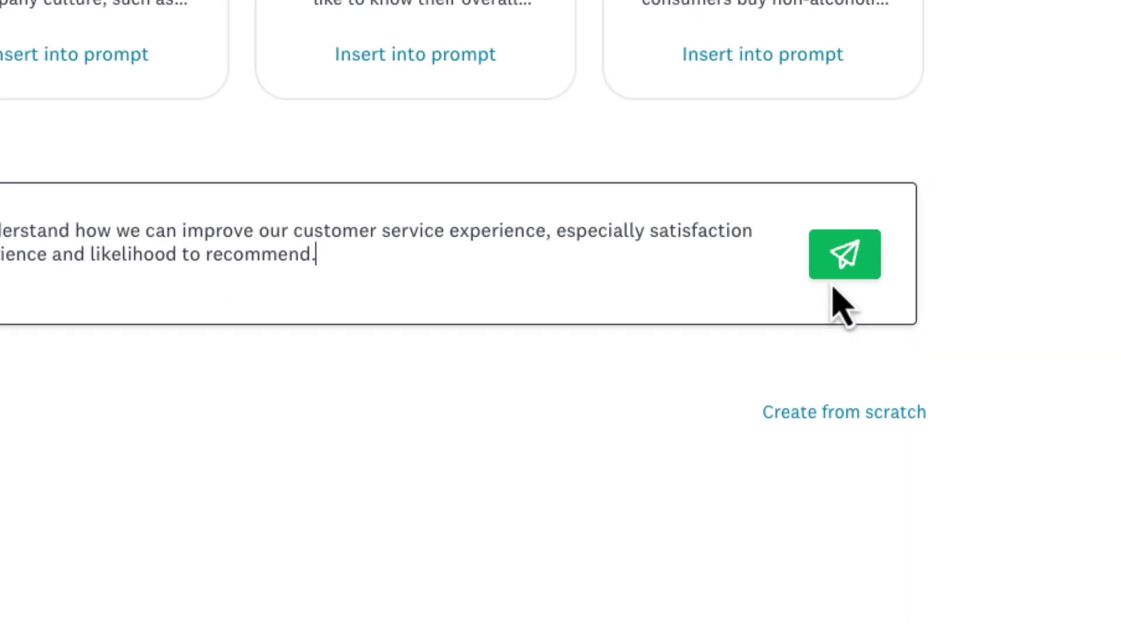
pyautogui.click(922, 377)
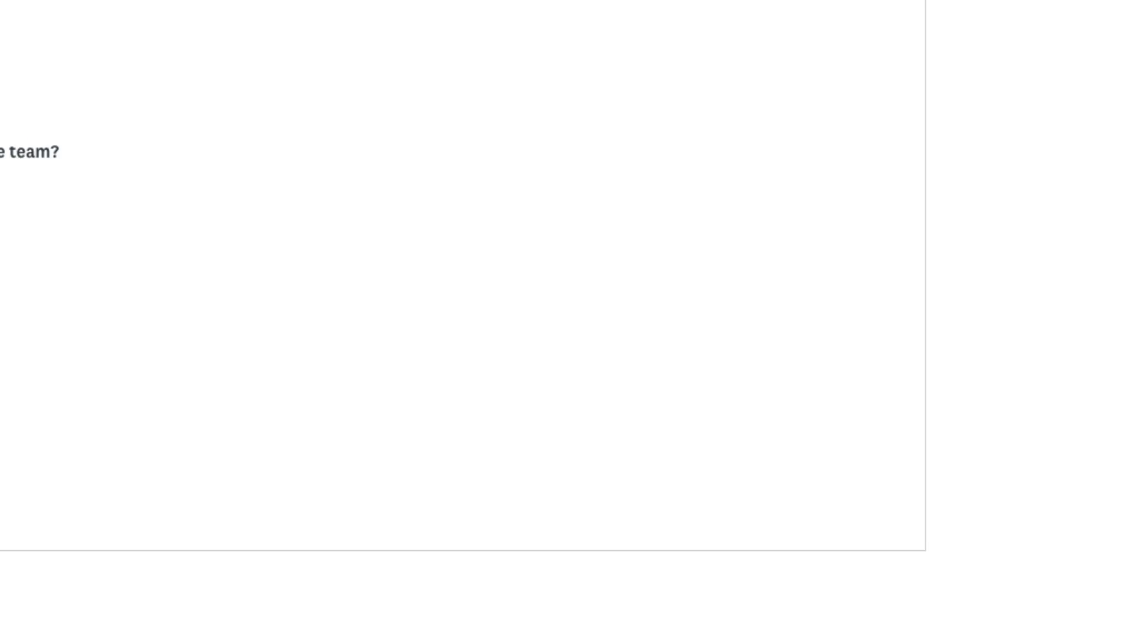
# Look over the generated Customer Service Experience Feedback questions and continue with them
pyautogui.scroll(-3, 267, 309)
pyautogui.scroll(-1, 266, 306)
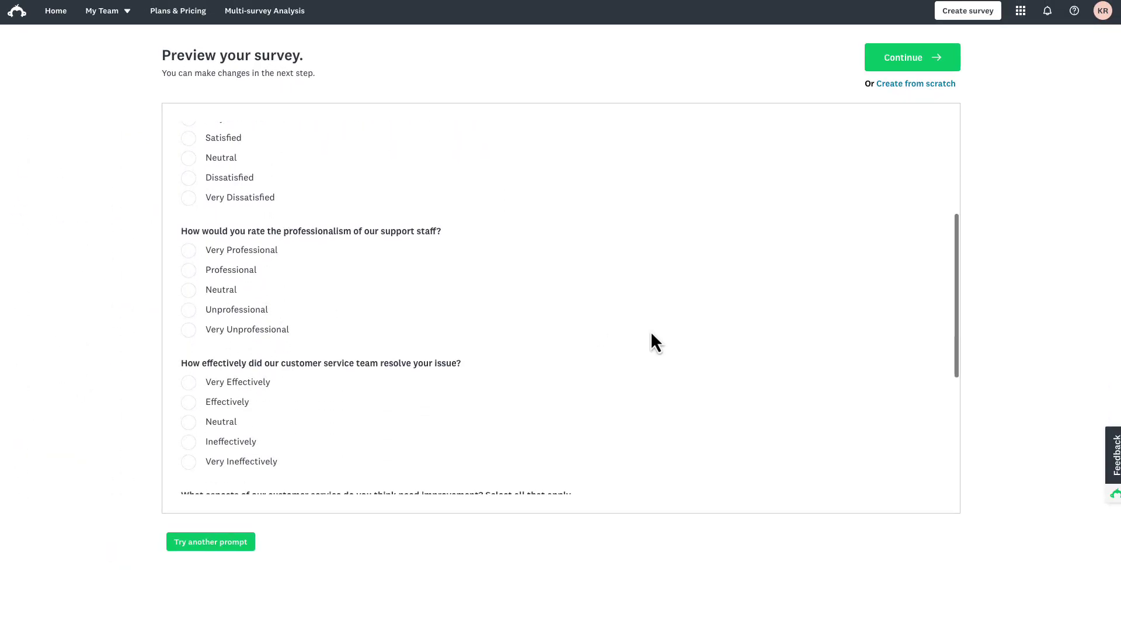
pyautogui.scroll(-2, 758, 327)
pyautogui.scroll(-5, 758, 329)
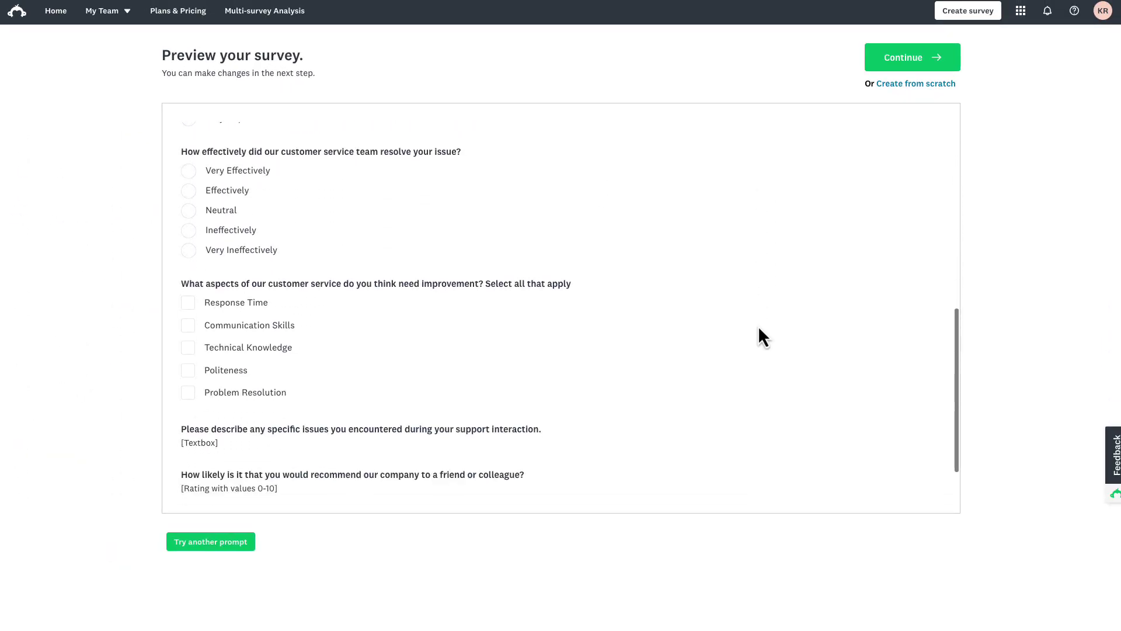
pyautogui.scroll(6, 757, 328)
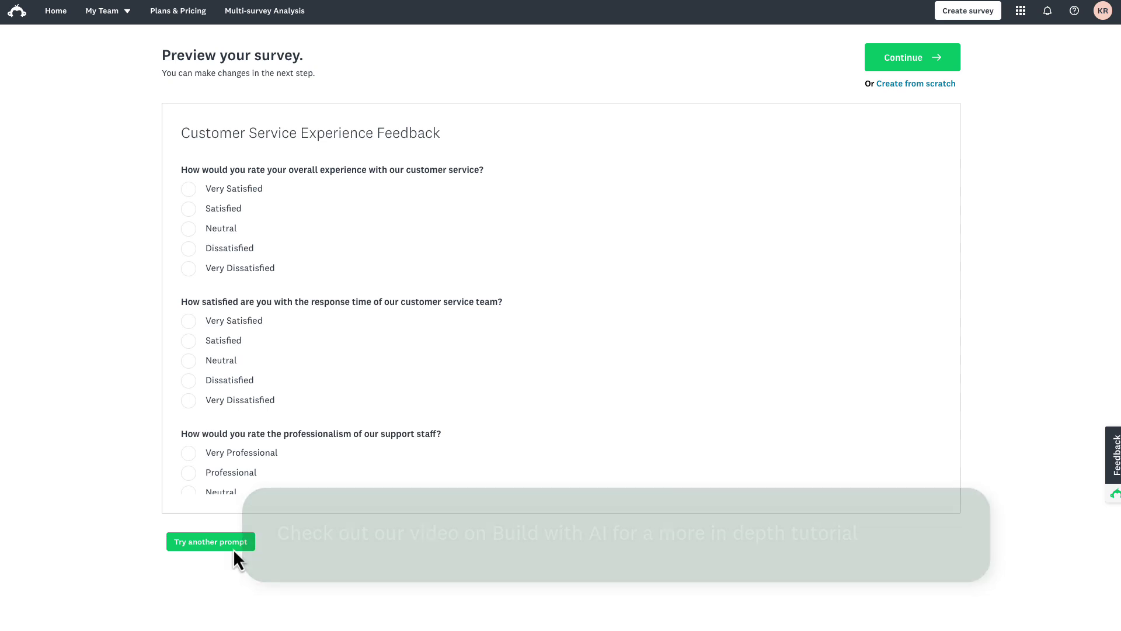
pyautogui.click(918, 57)
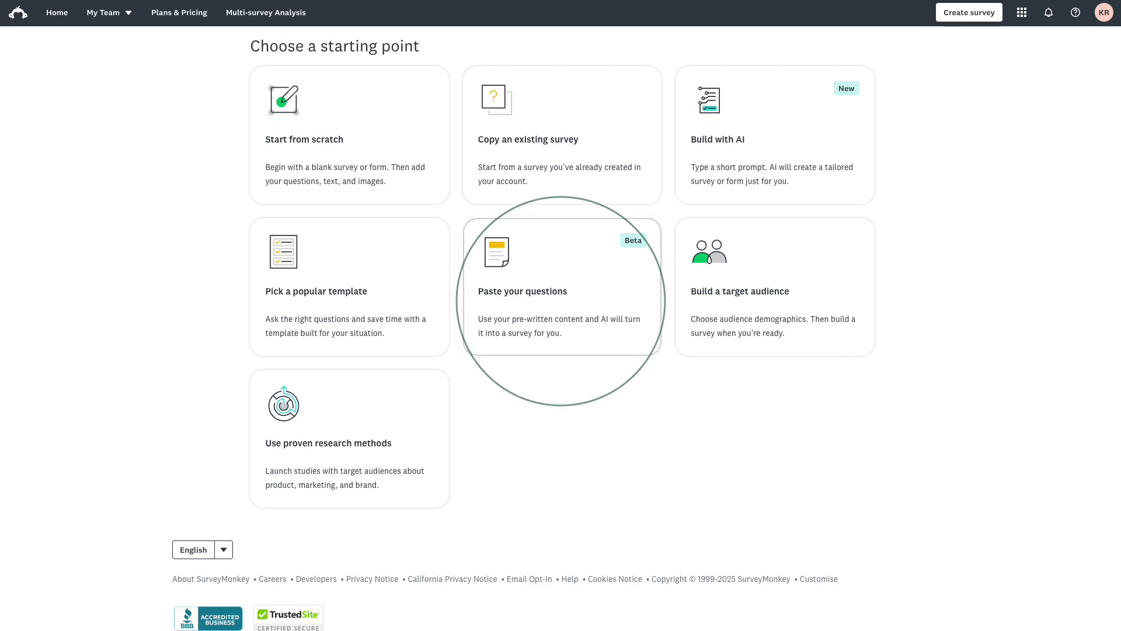
# Paste the prepared questions and answer choices into the AI import and create a survey
pyautogui.click(561, 286)
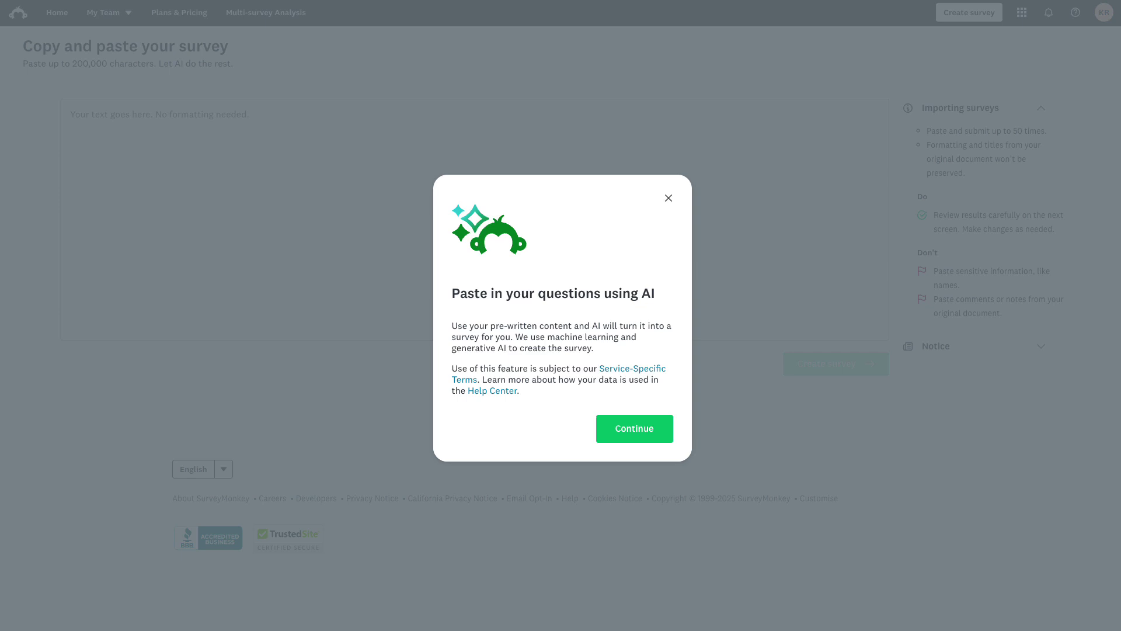
pyautogui.click(658, 440)
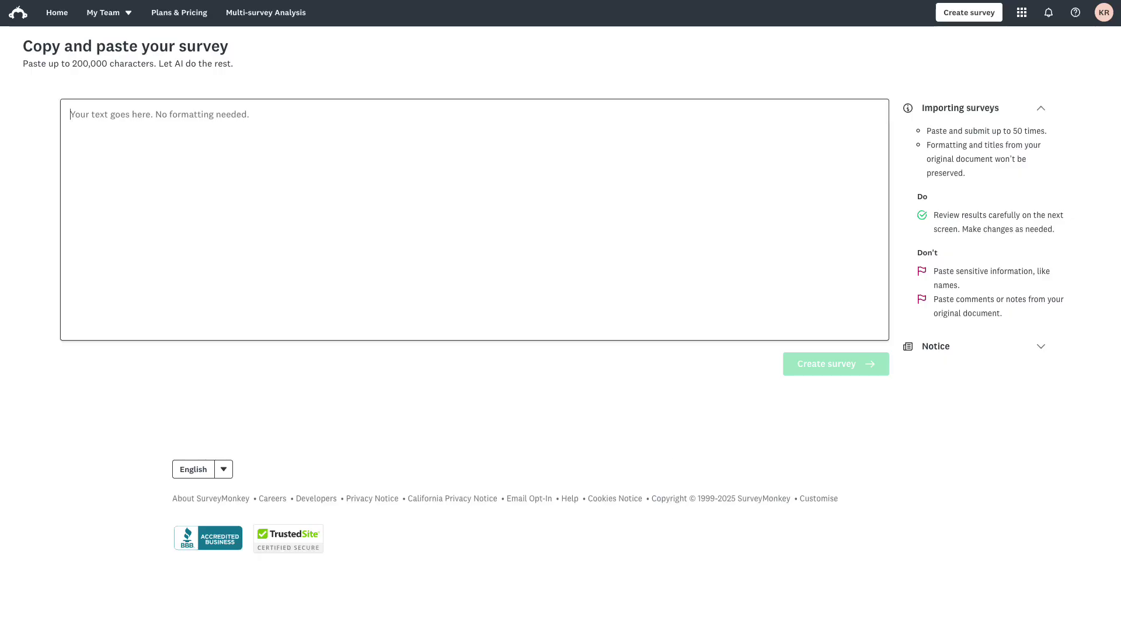
pyautogui.hotkey('ctrl', 'v')
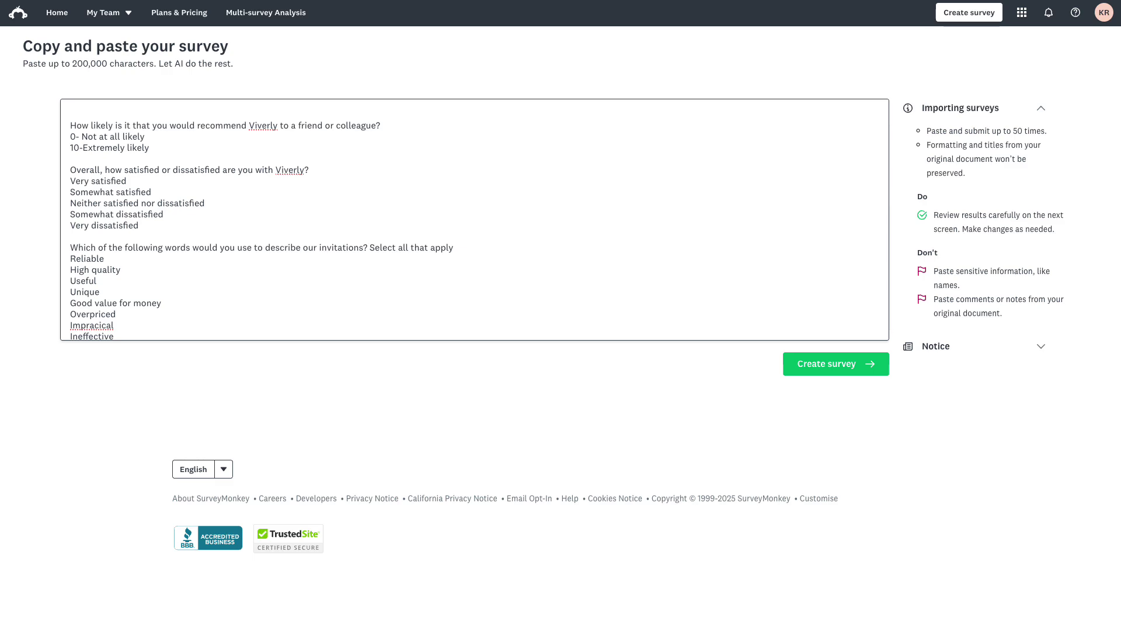
pyautogui.click(873, 363)
pyautogui.click(986, 331)
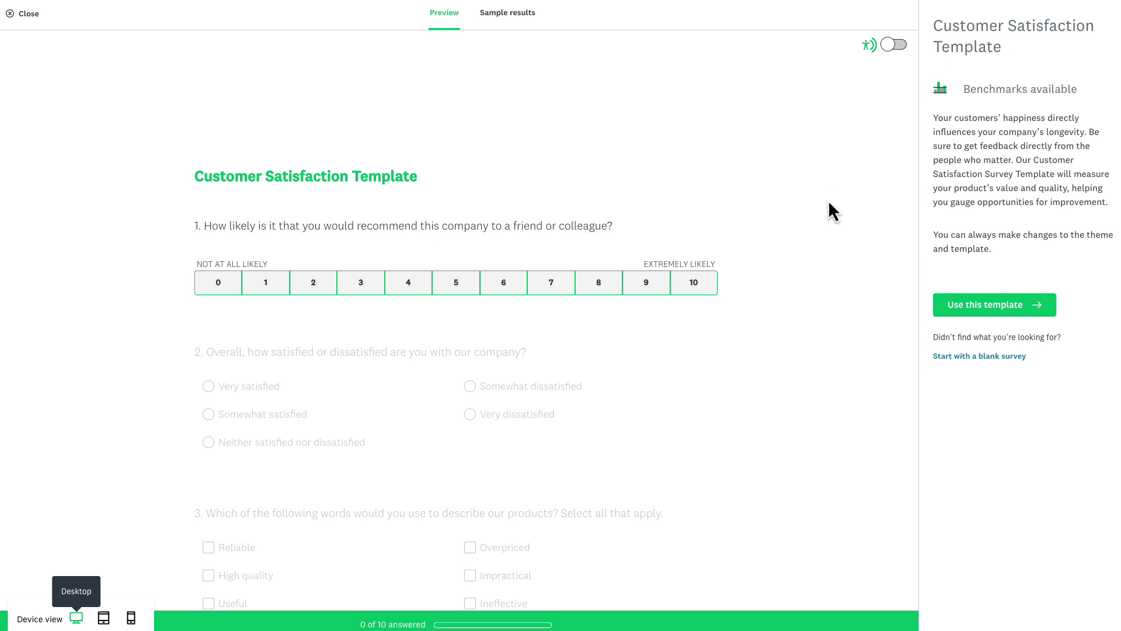
# Use the previewed Customer Satisfaction Template from the template gallery
pyautogui.scroll(-2, 828, 200)
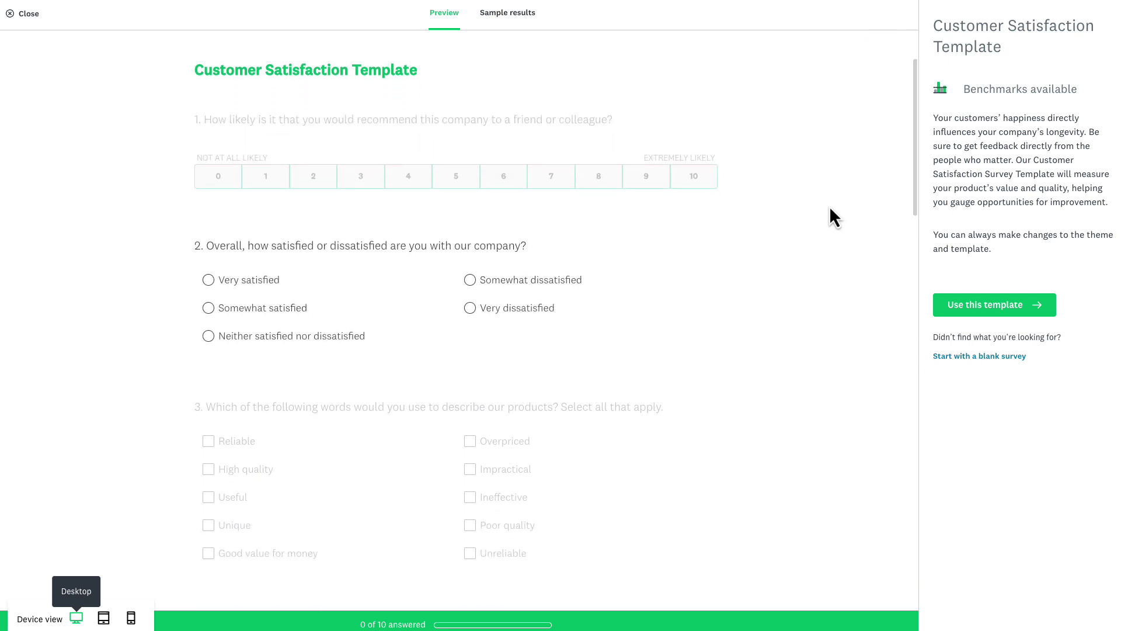
pyautogui.scroll(-2, 829, 206)
pyautogui.click(1043, 310)
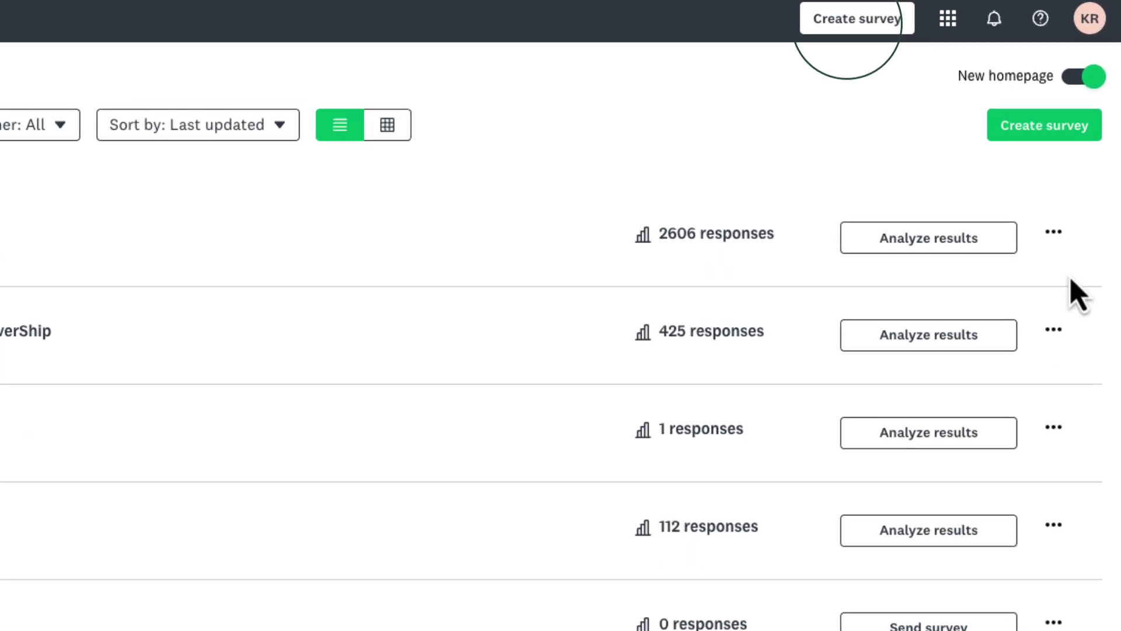
# Create another survey from the Customer Satisfaction Template under the Customer Feedback filter
pyautogui.click(901, 31)
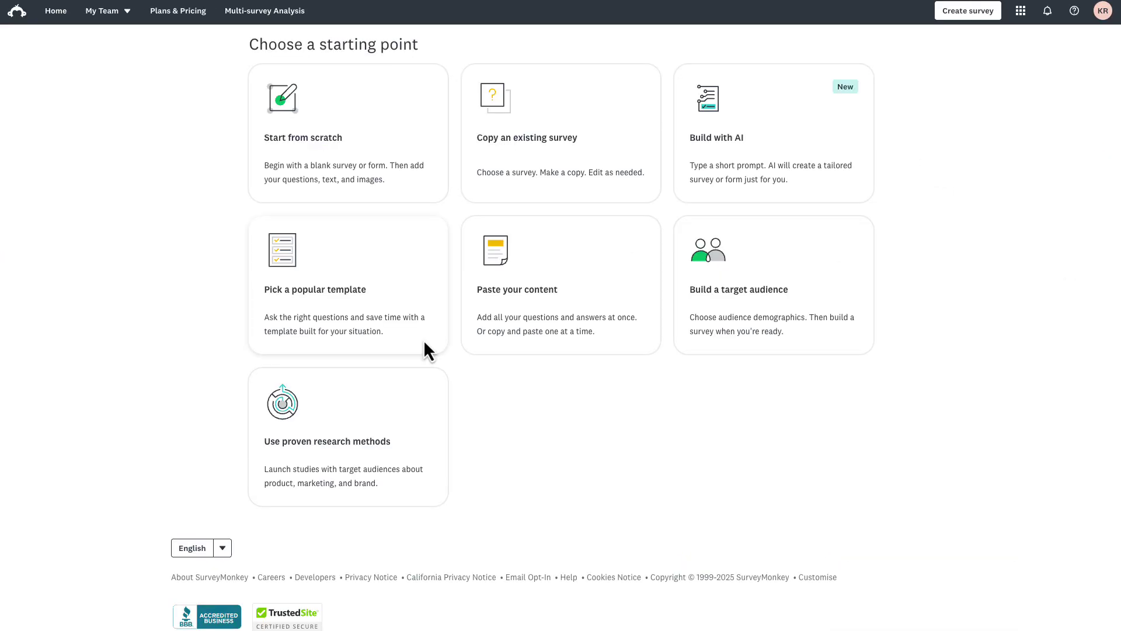
pyautogui.click(424, 343)
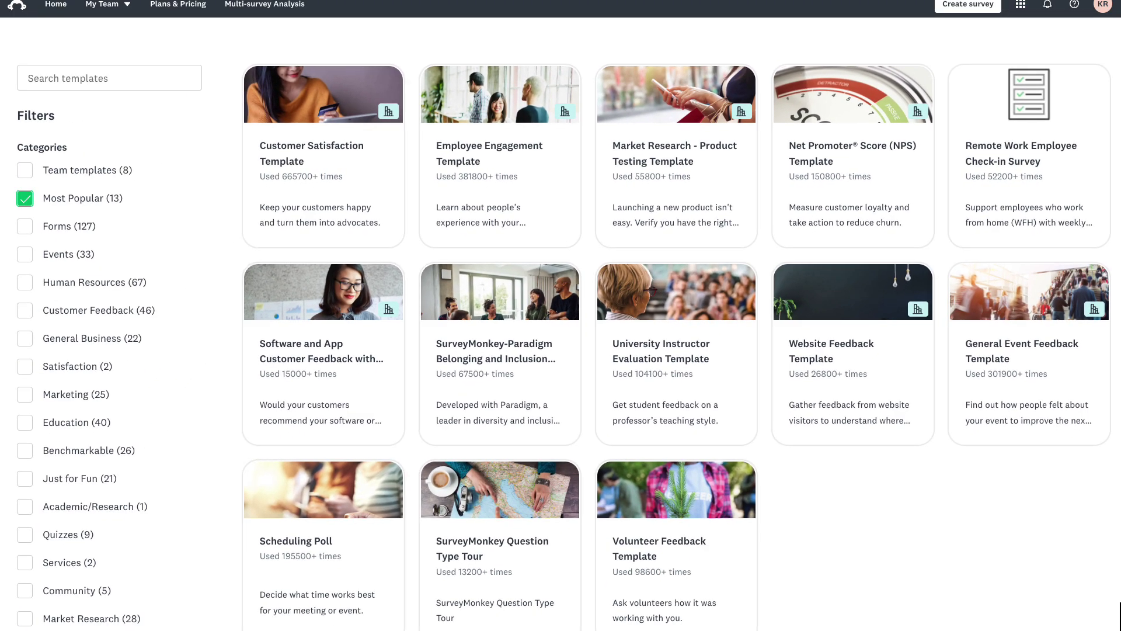
pyautogui.click(25, 310)
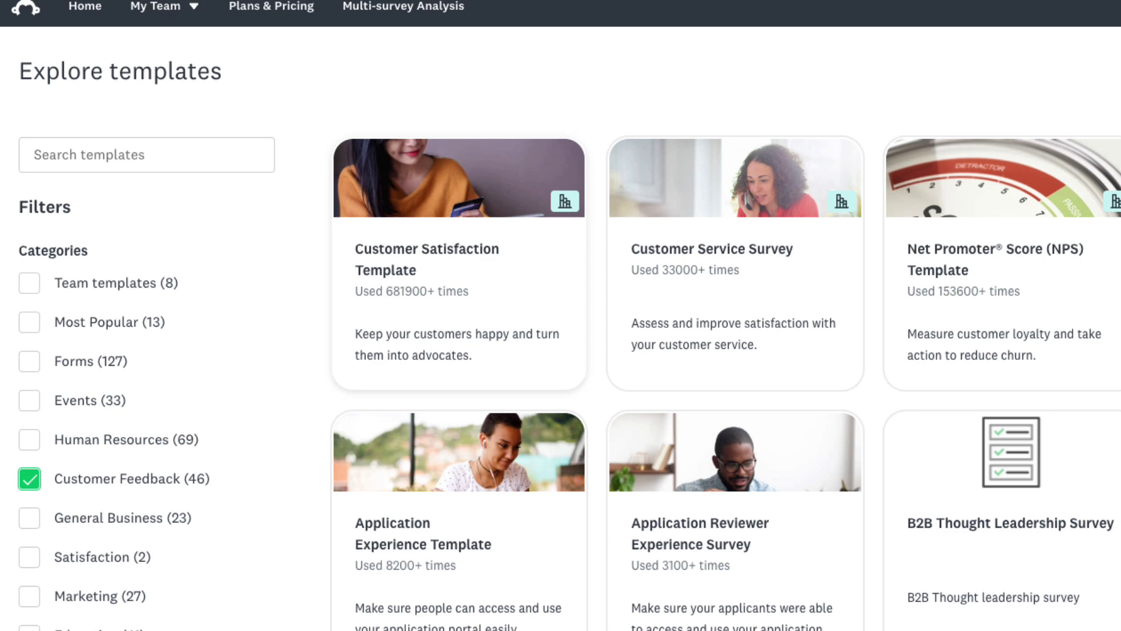
pyautogui.click(542, 239)
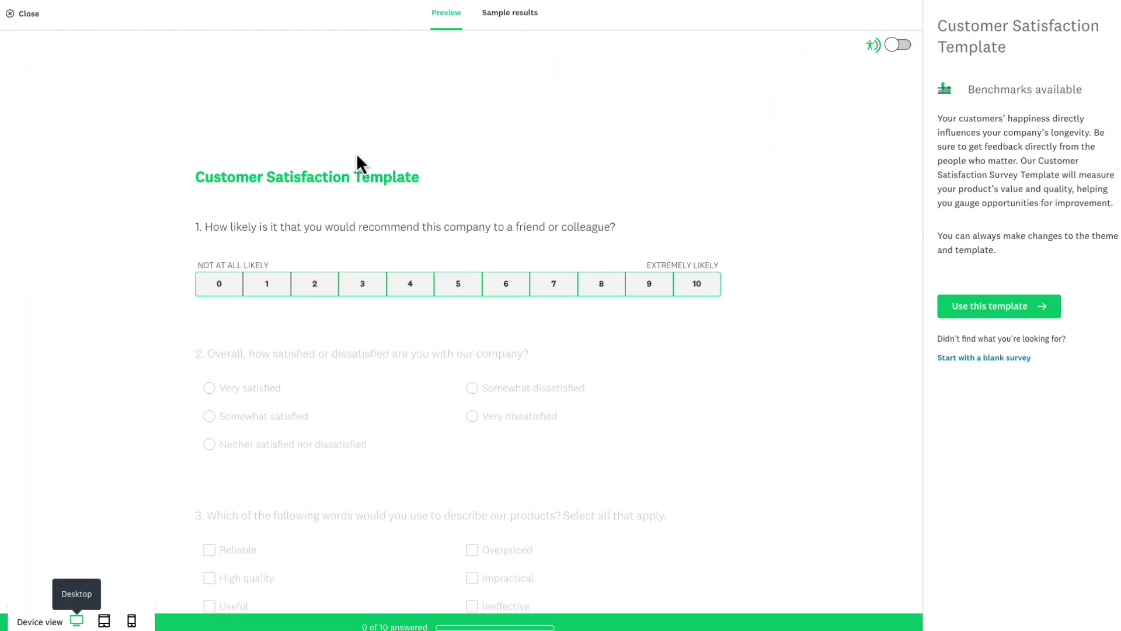
pyautogui.scroll(-2, 455, 315)
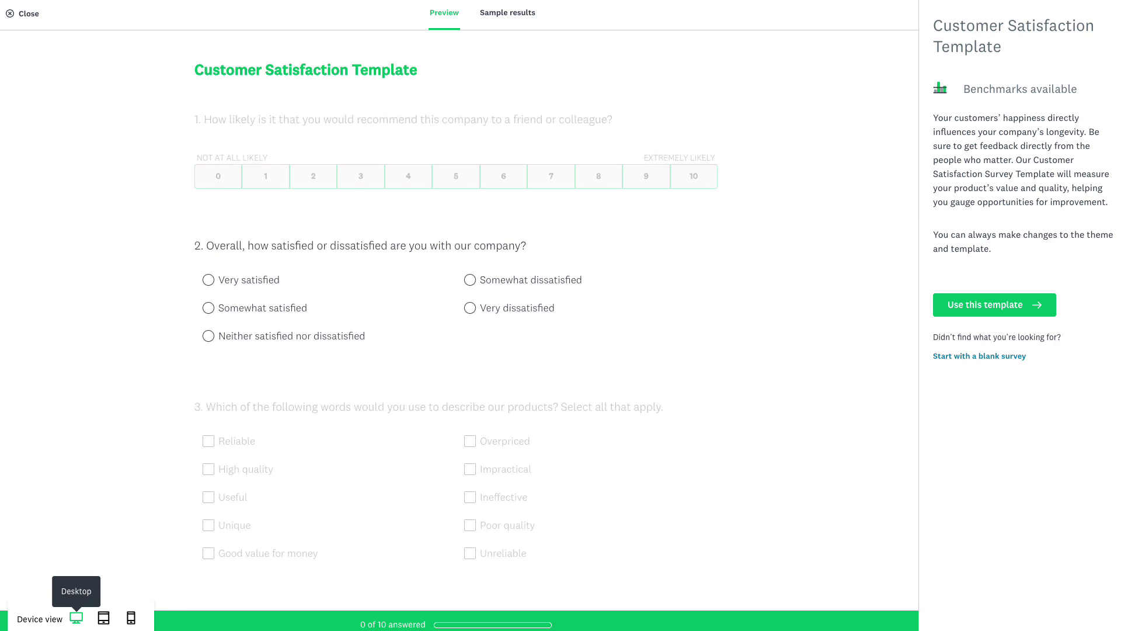
pyautogui.scroll(-2, 555, 326)
pyautogui.click(994, 305)
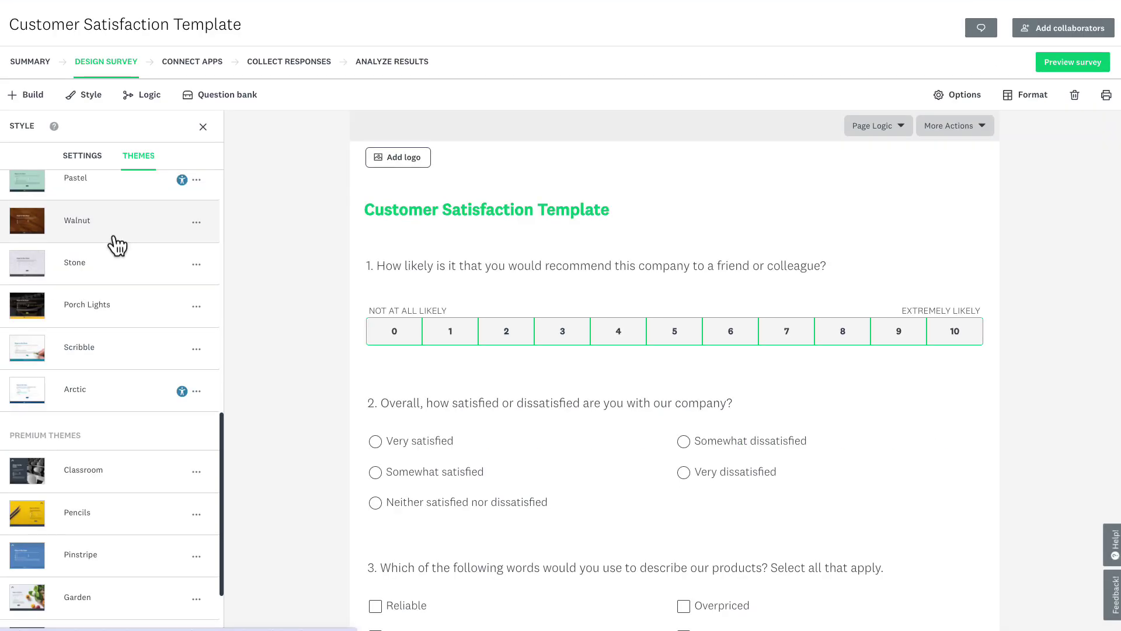
# Apply the Walnut theme, then switch the survey to the Garden theme
pyautogui.click(117, 236)
pyautogui.scroll(-4, 110, 563)
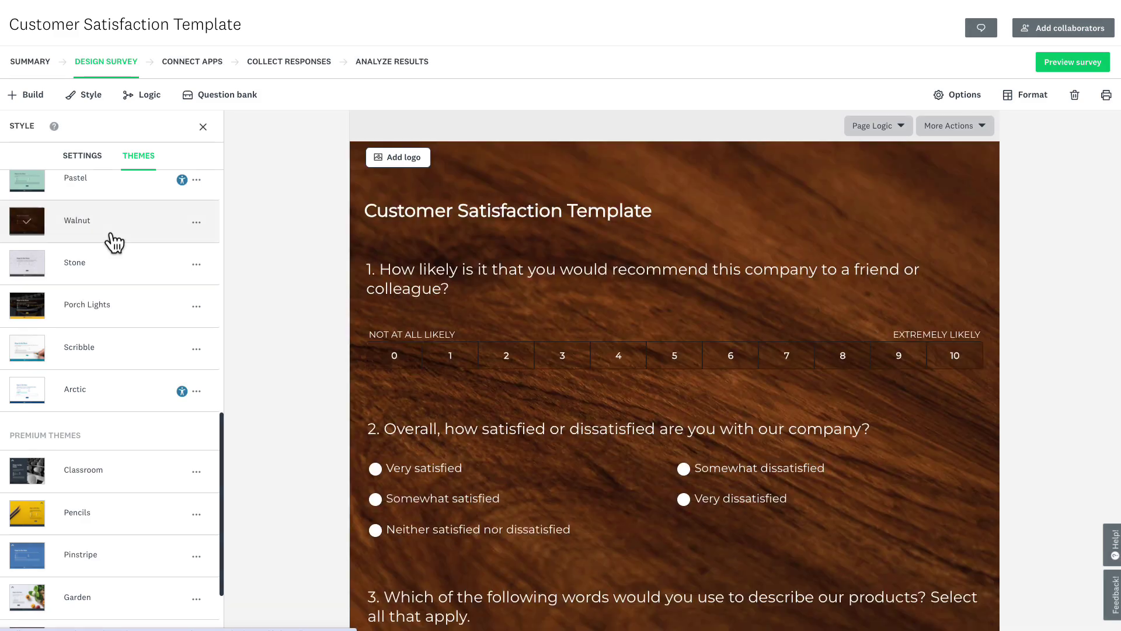
pyautogui.click(124, 412)
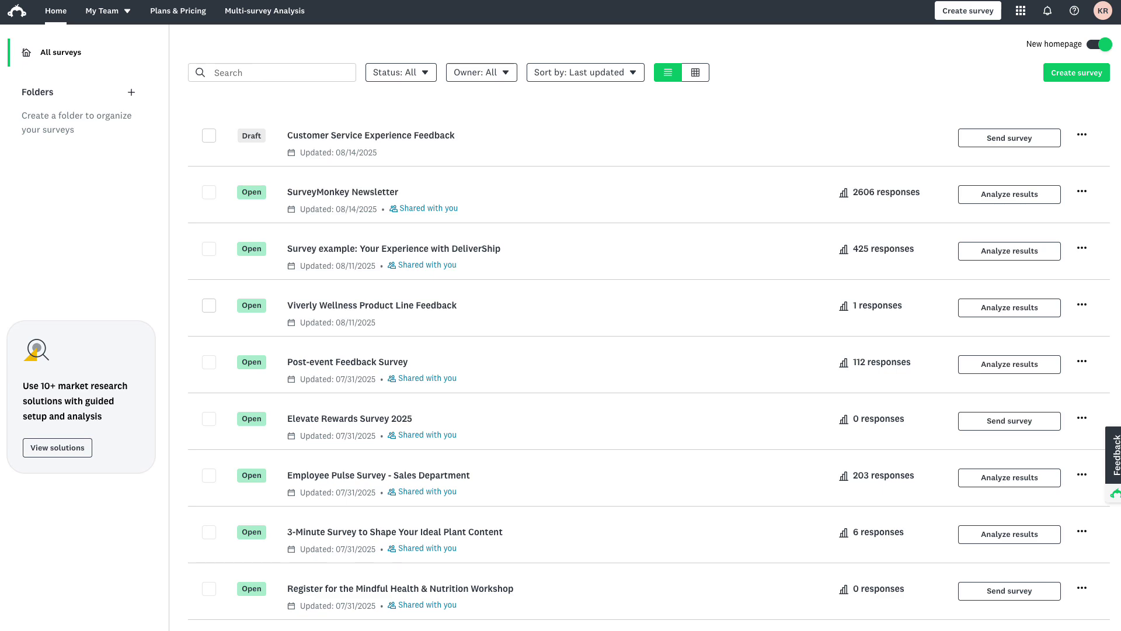
# Make a copy of the Viverly Wellness Product Line Feedback survey from its row menu
pyautogui.click(1081, 304)
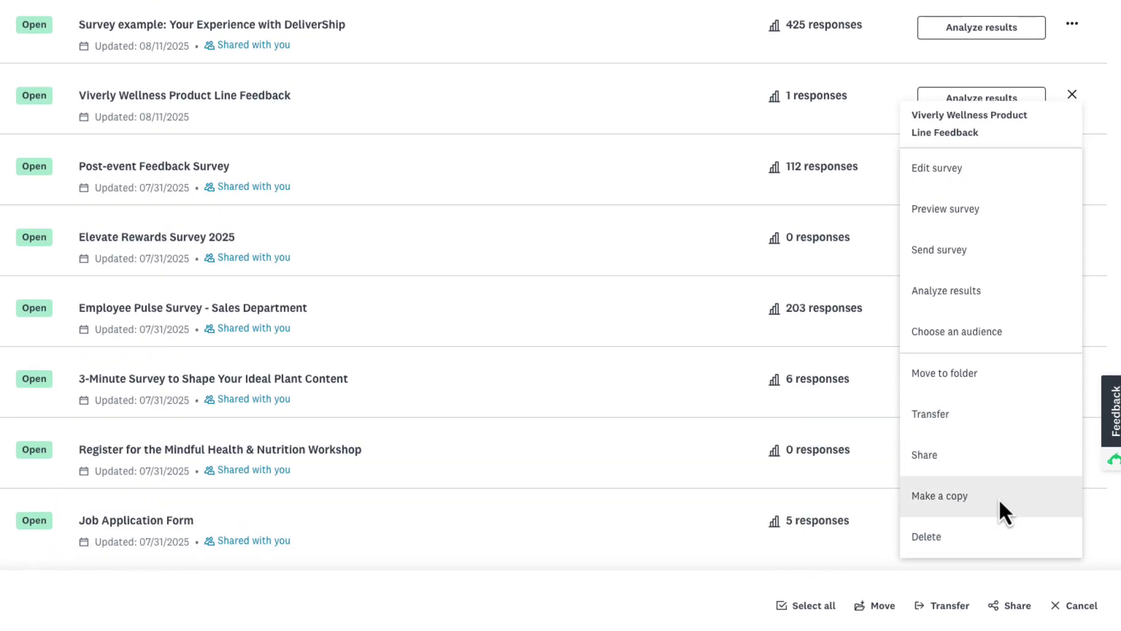
pyautogui.click(998, 498)
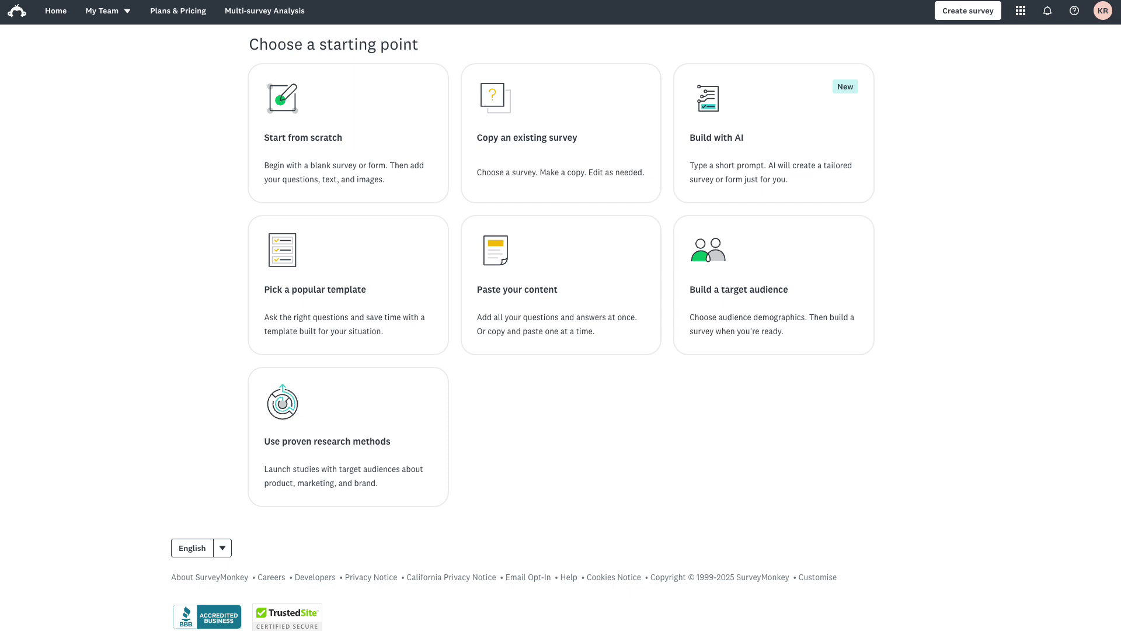
# Start a blank survey titled 'Customer Feedback Survey'
pyautogui.click(421, 97)
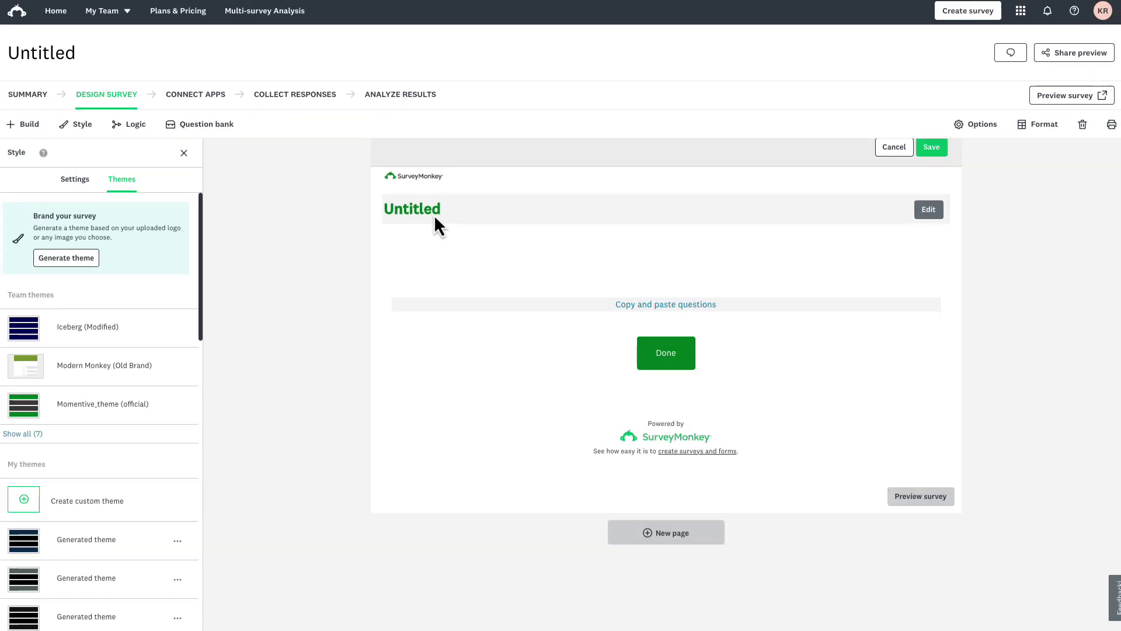
pyautogui.click(92, 296)
pyautogui.write('Customer Feedback S')
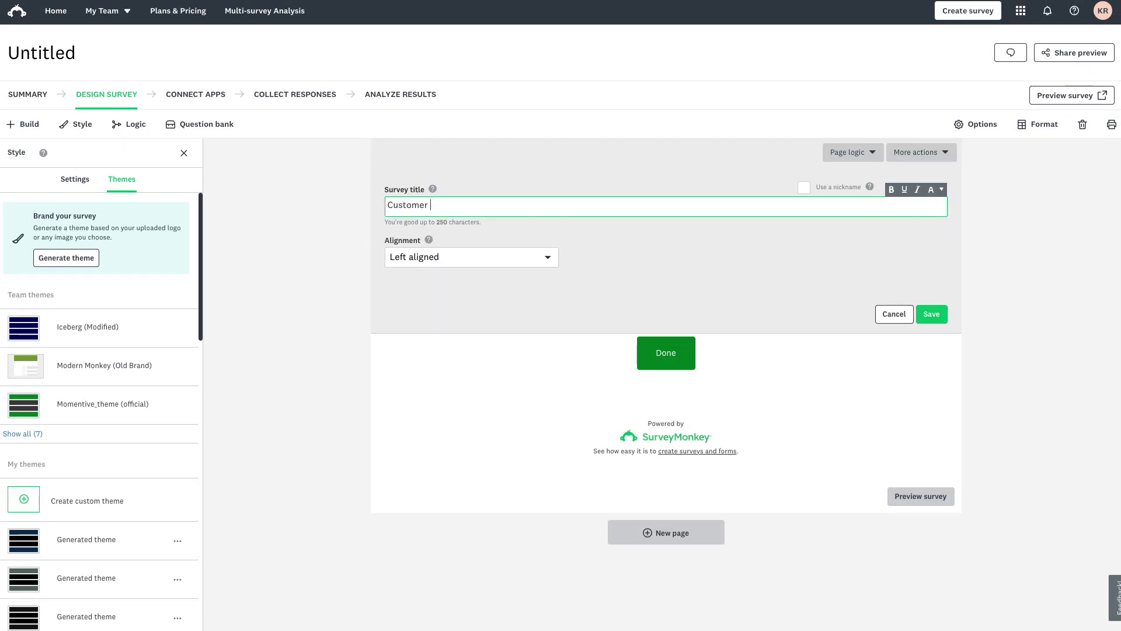
pyautogui.write('urvey')
pyautogui.click(940, 317)
# Set Q1 to the suggested 'Overall, how satisfied or dissatisfied are you with our company?'
pyautogui.write('How satisfied')
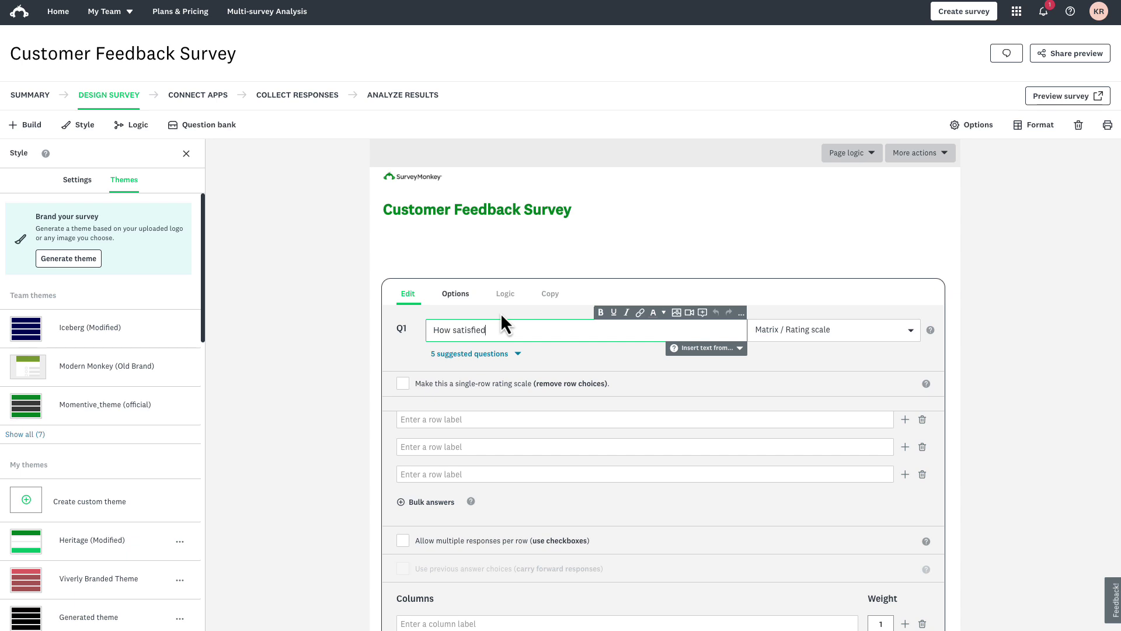
pyautogui.click(518, 354)
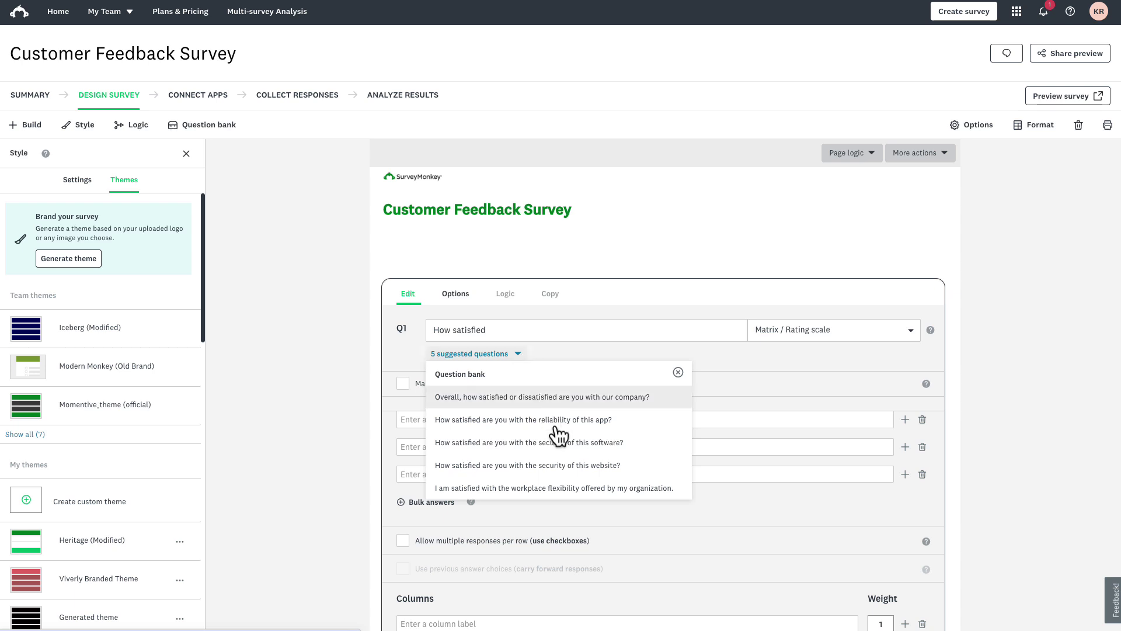
pyautogui.click(536, 397)
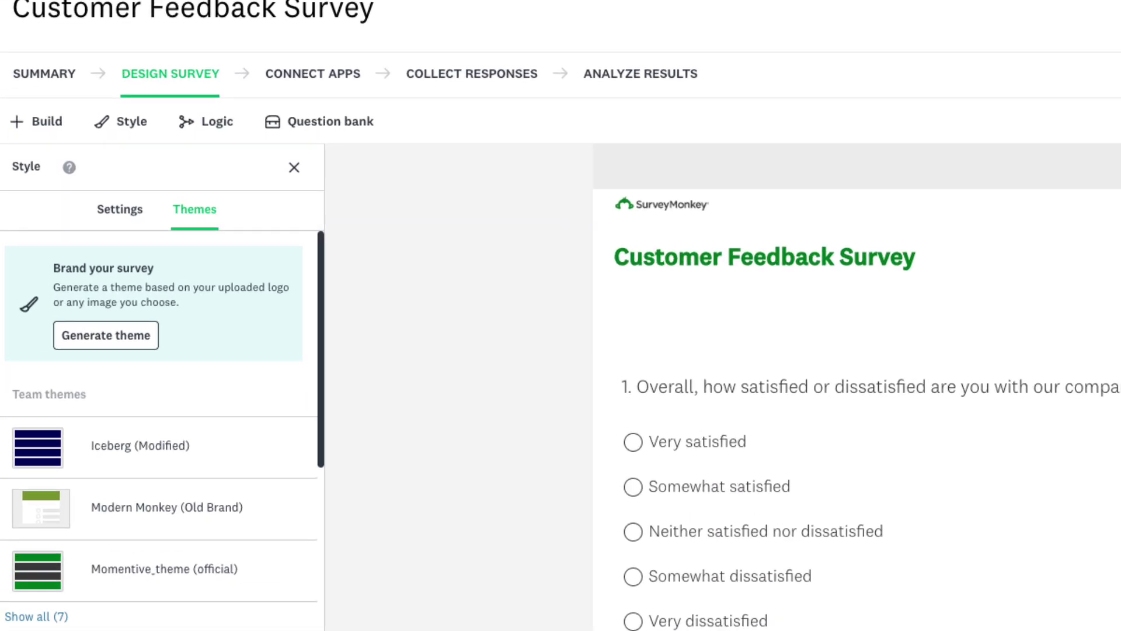
# Browse the full list of question types without adding one
pyautogui.click(53, 128)
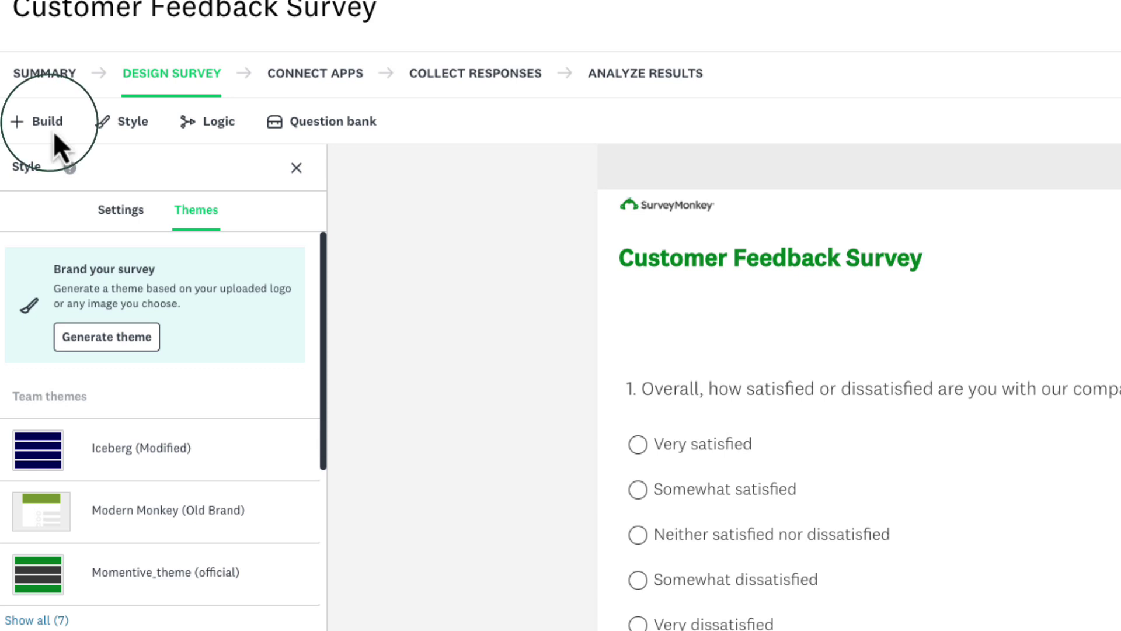
pyautogui.click(109, 565)
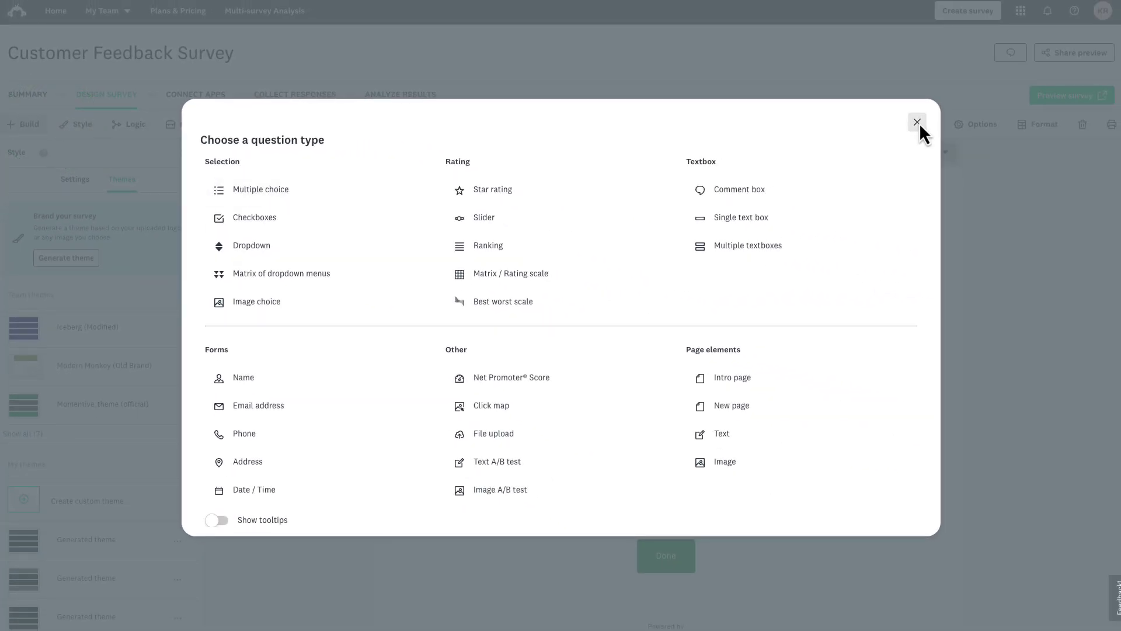
pyautogui.click(916, 122)
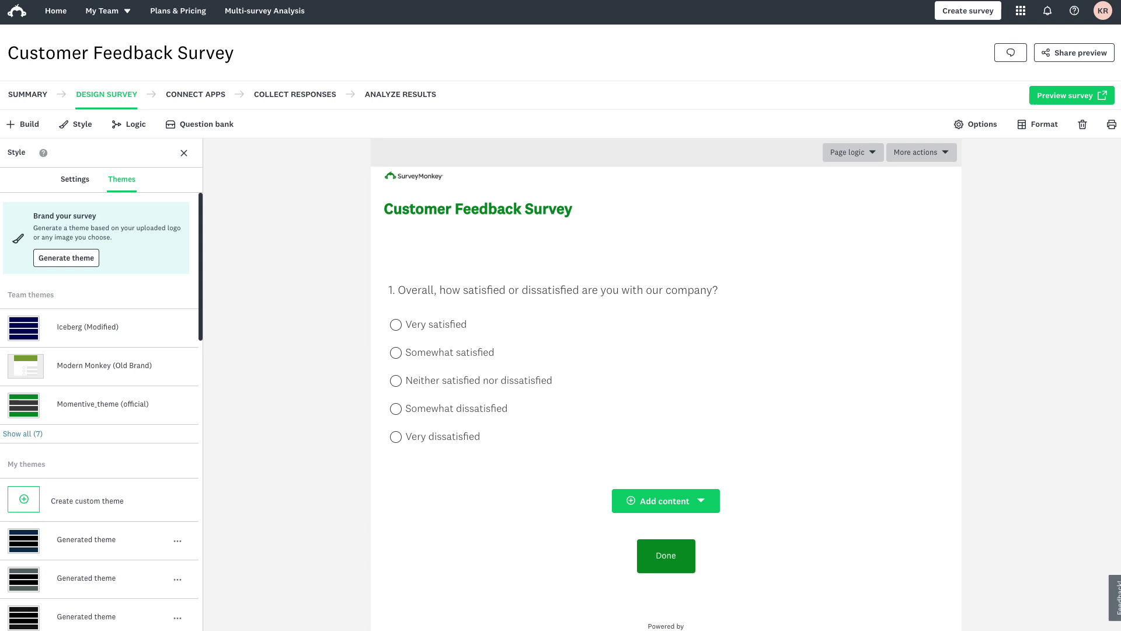
# Set navy as a survey background colour
pyautogui.click(23, 124)
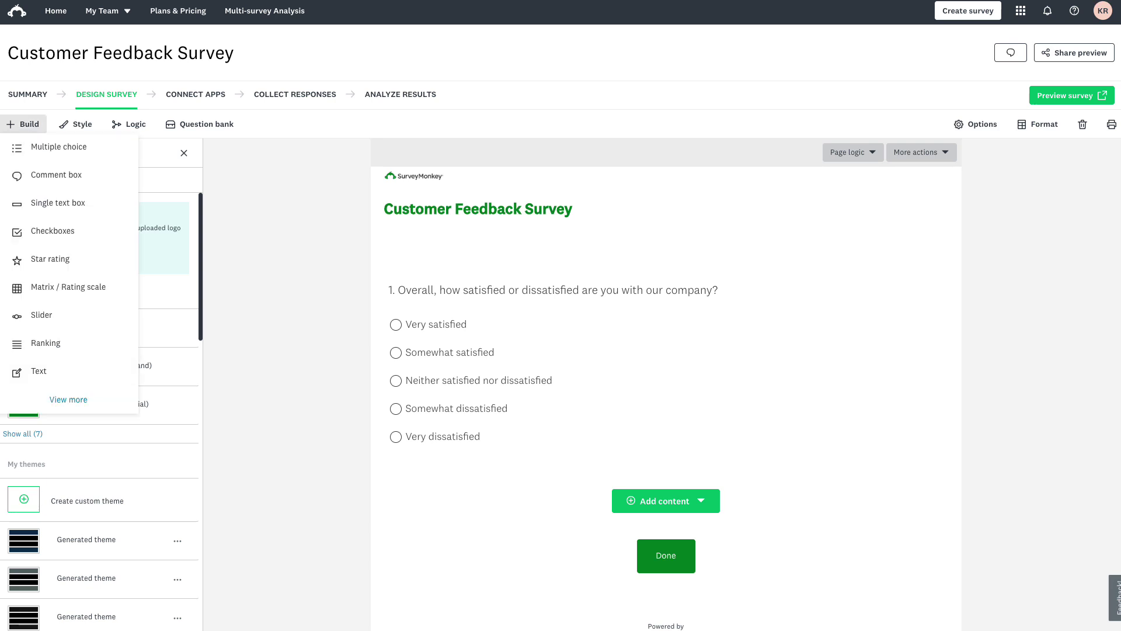
pyautogui.click(67, 398)
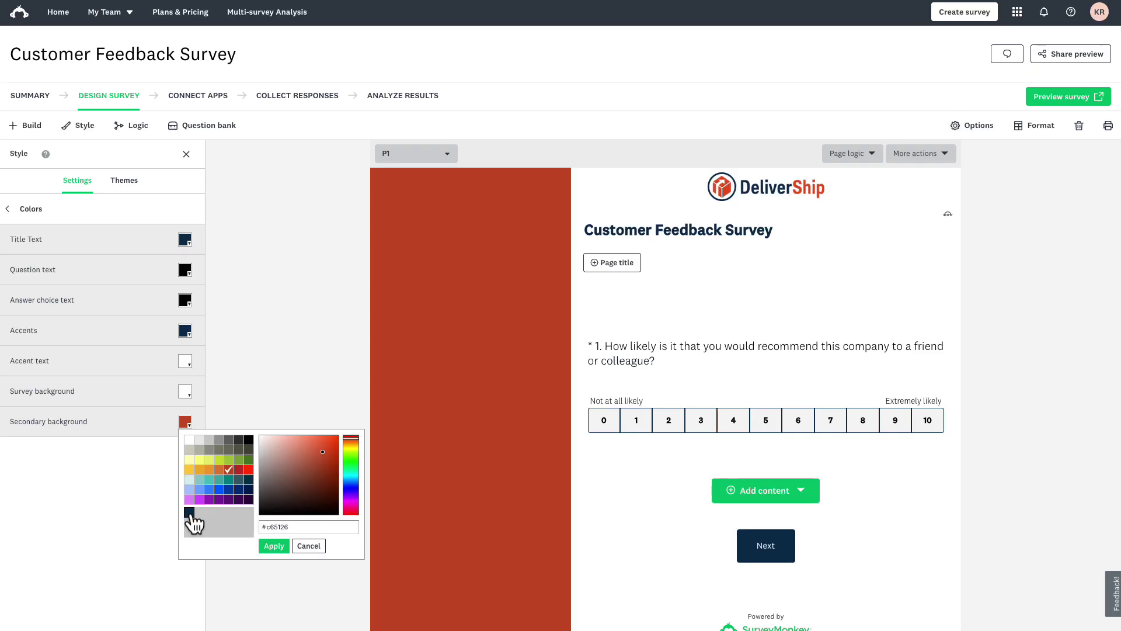
pyautogui.click(270, 545)
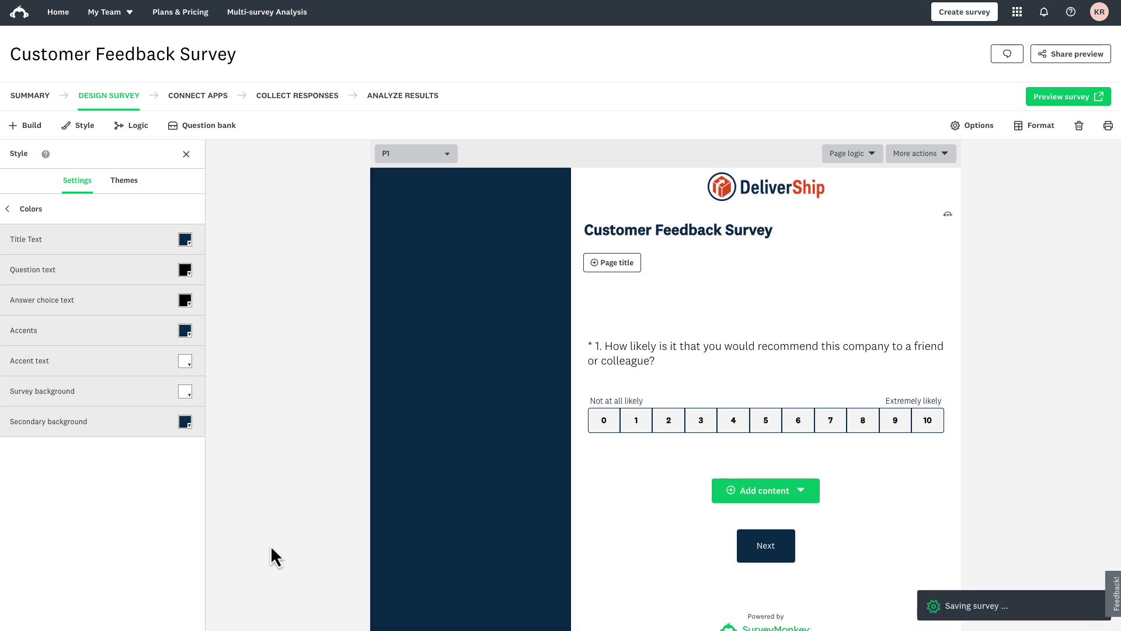
pyautogui.click(216, 104)
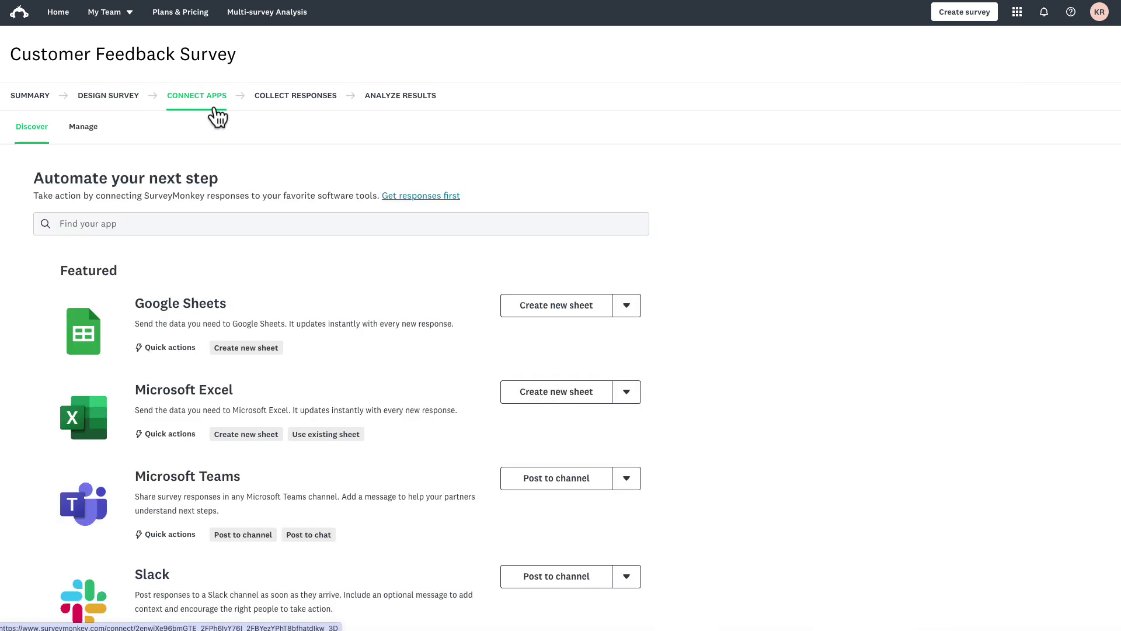
pyautogui.click(274, 104)
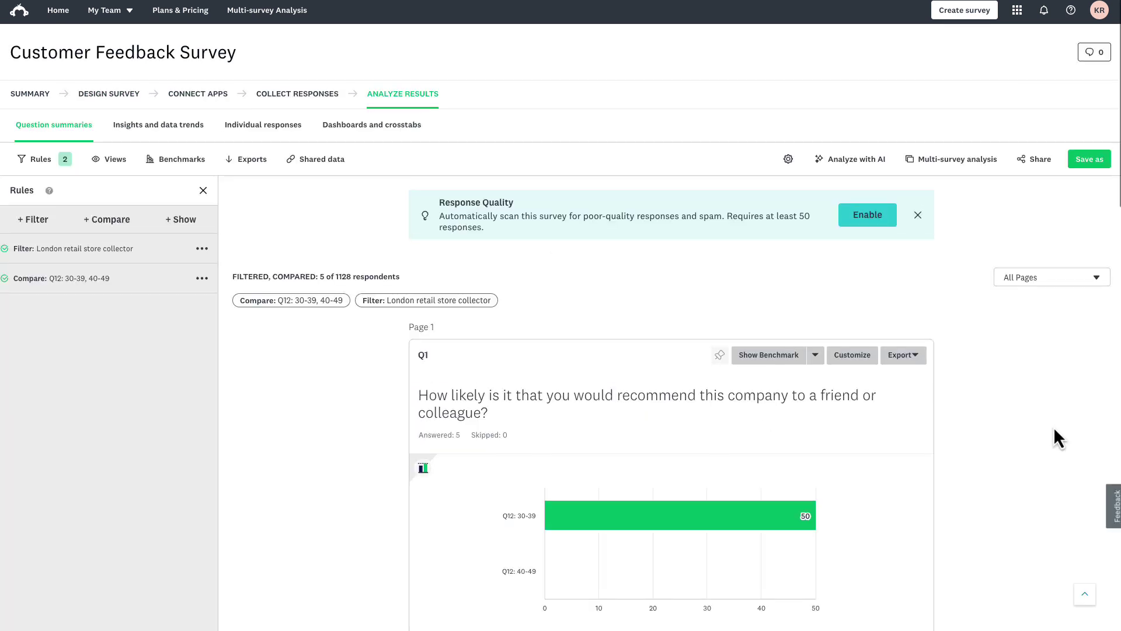
pyautogui.scroll(-5, 1053, 426)
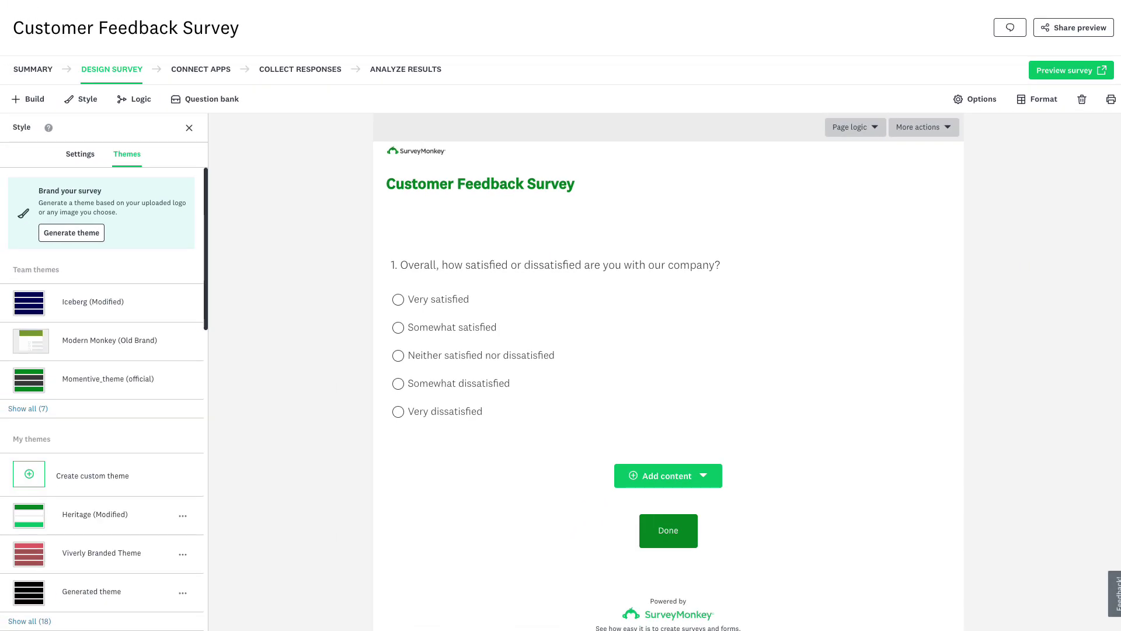
# Add a blank Multiple choice question as Q2 from the full list of question types
pyautogui.click(37, 107)
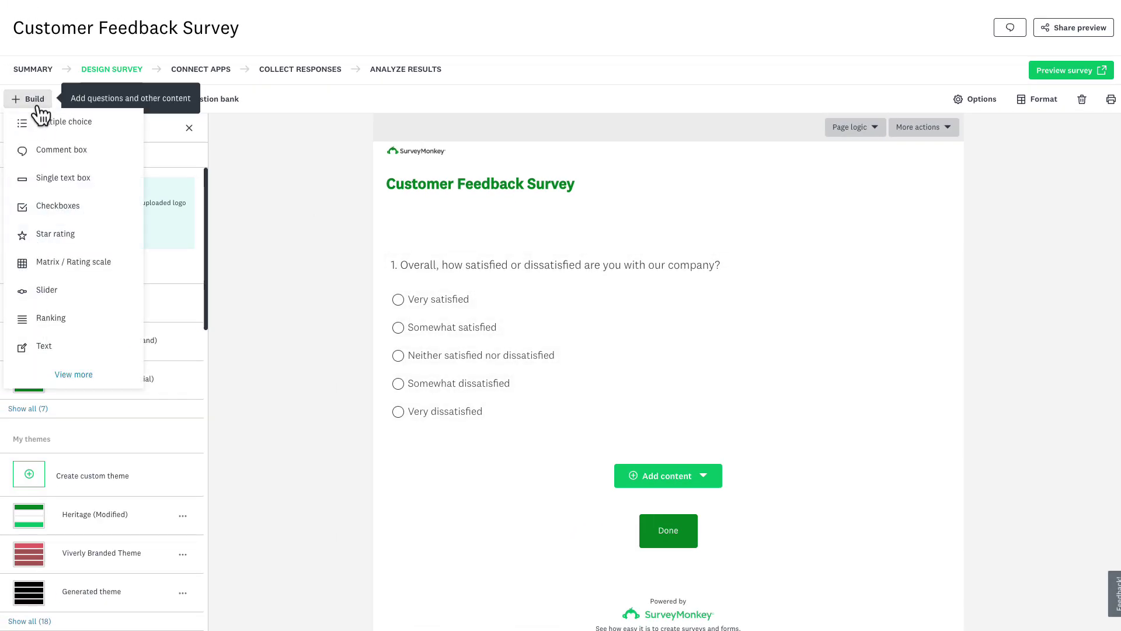
pyautogui.click(71, 375)
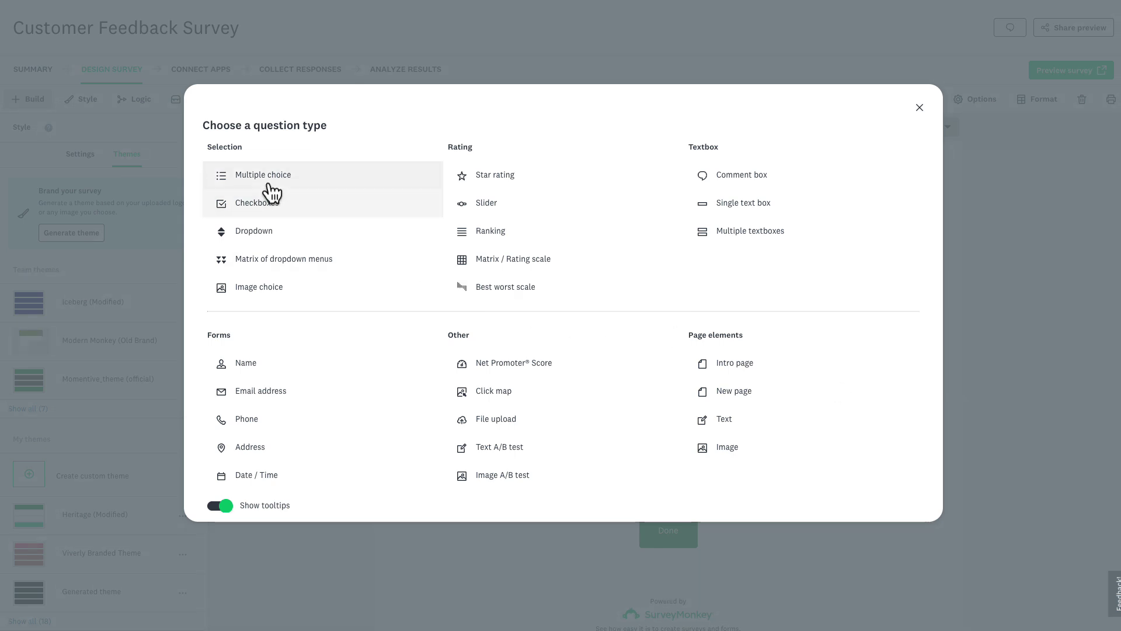
pyautogui.moveTo(270, 188)
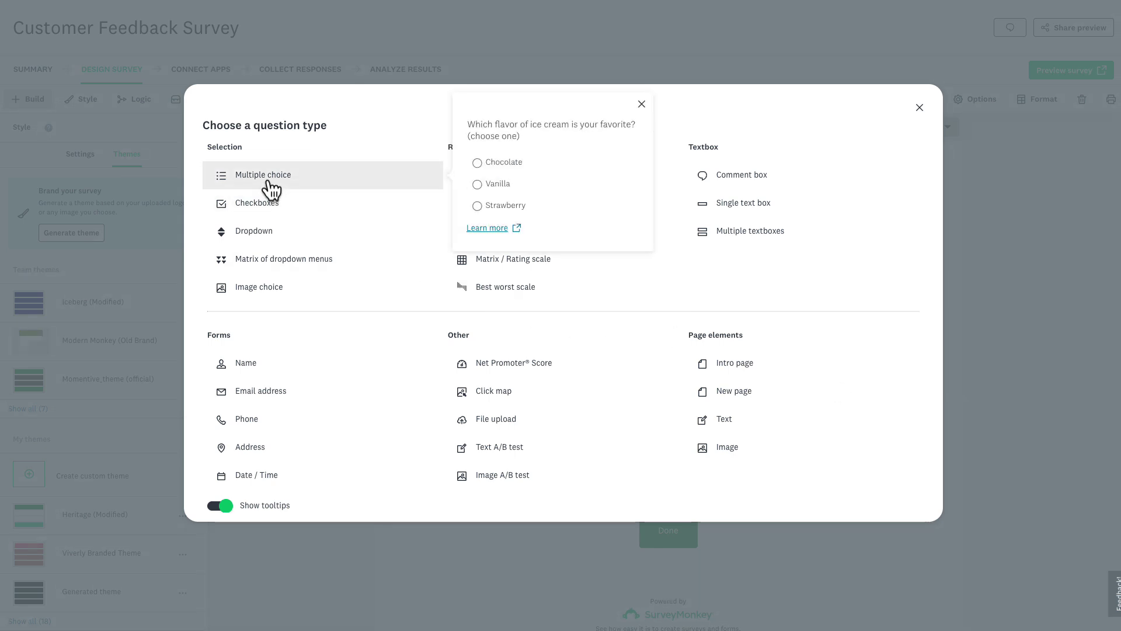
pyautogui.click(267, 181)
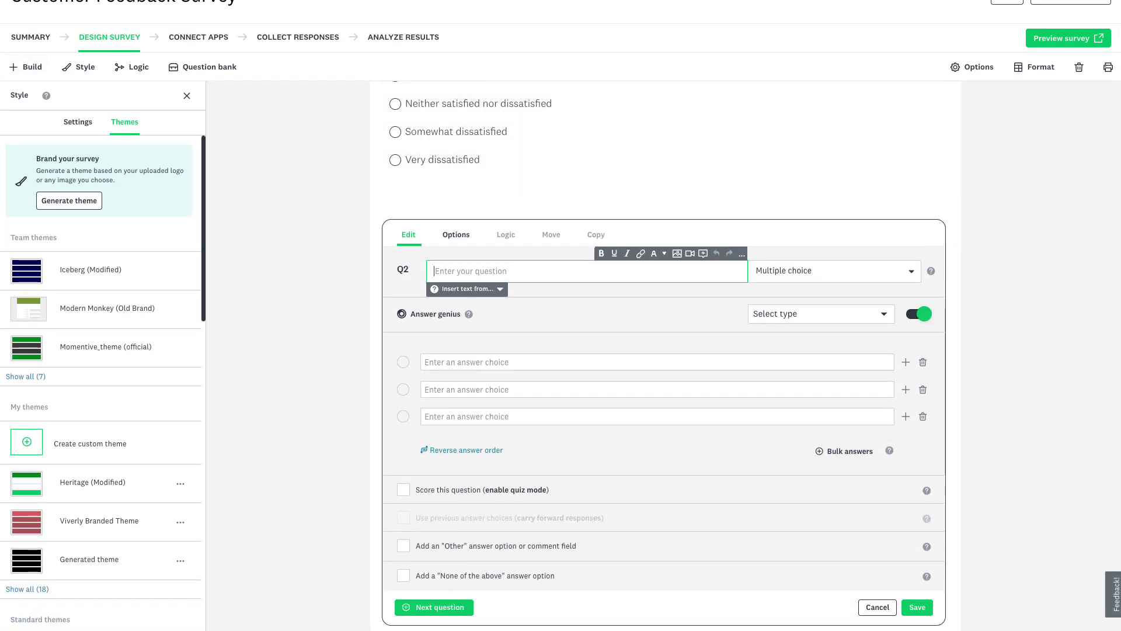
# Type a Q2 question, then replace it with the suggested customer service quality question
pyautogui.write('How would you rate your overall exp')
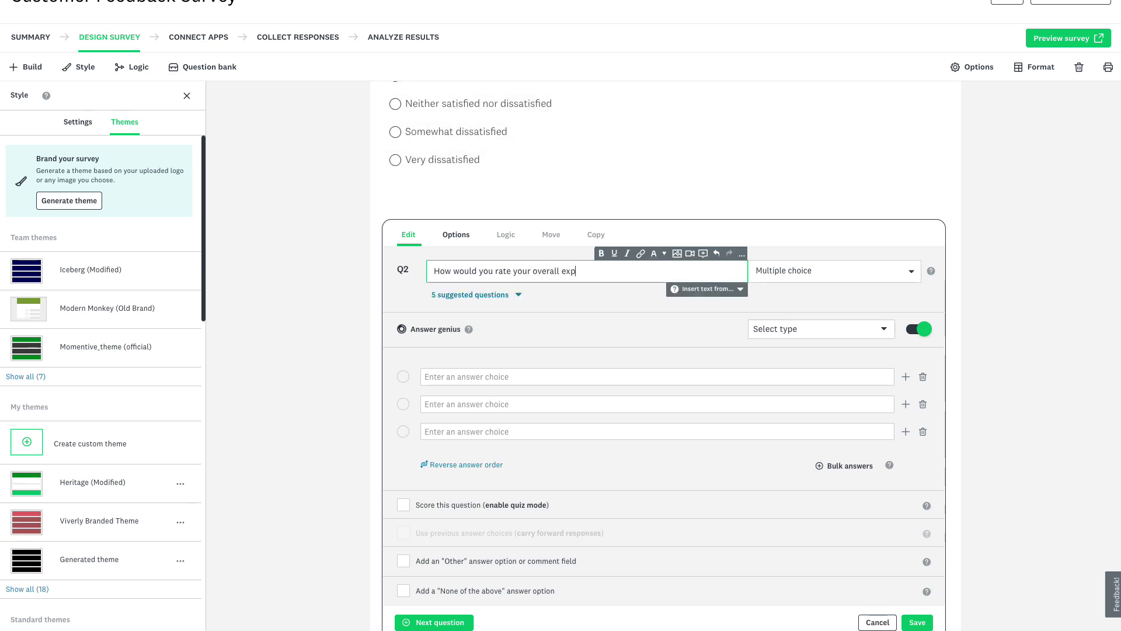
pyautogui.write('erience with our customer service?')
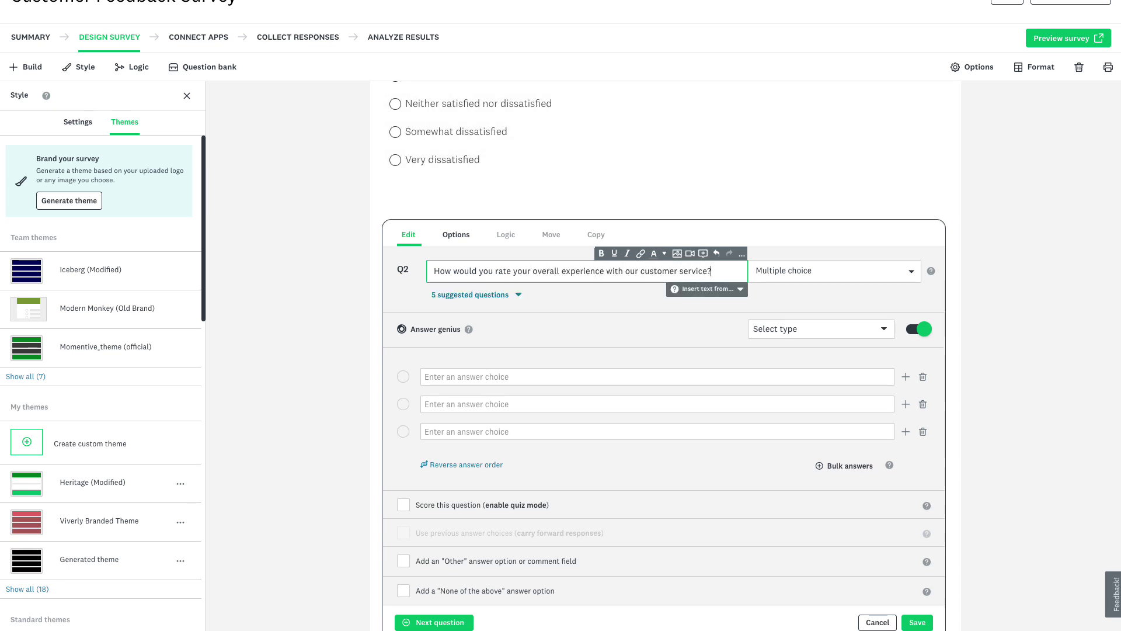
pyautogui.click(518, 295)
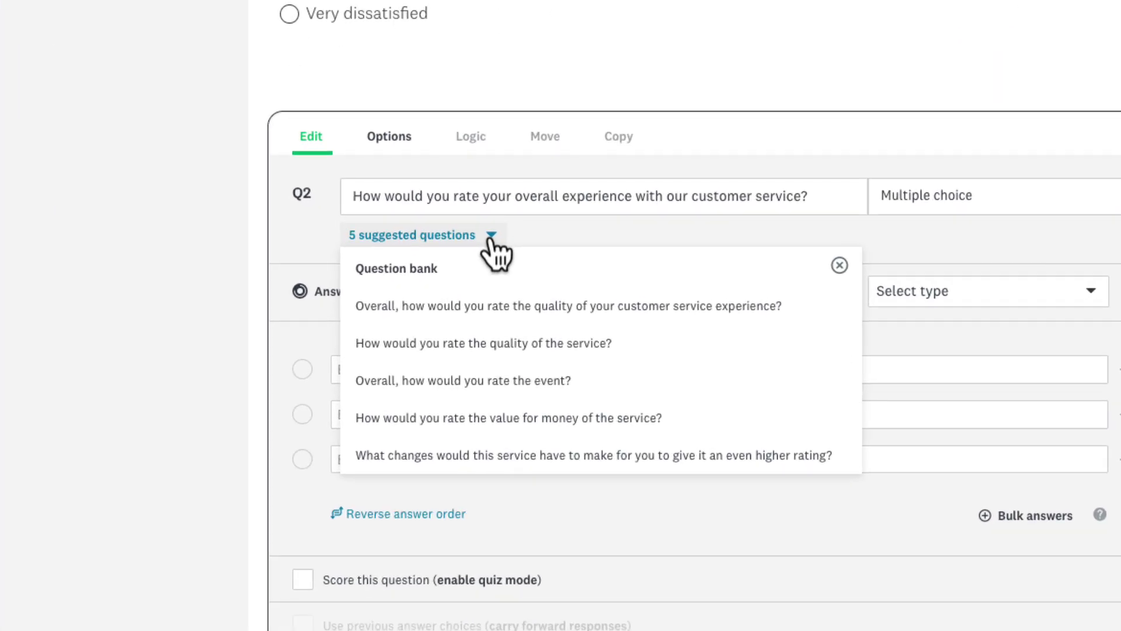
pyautogui.click(547, 320)
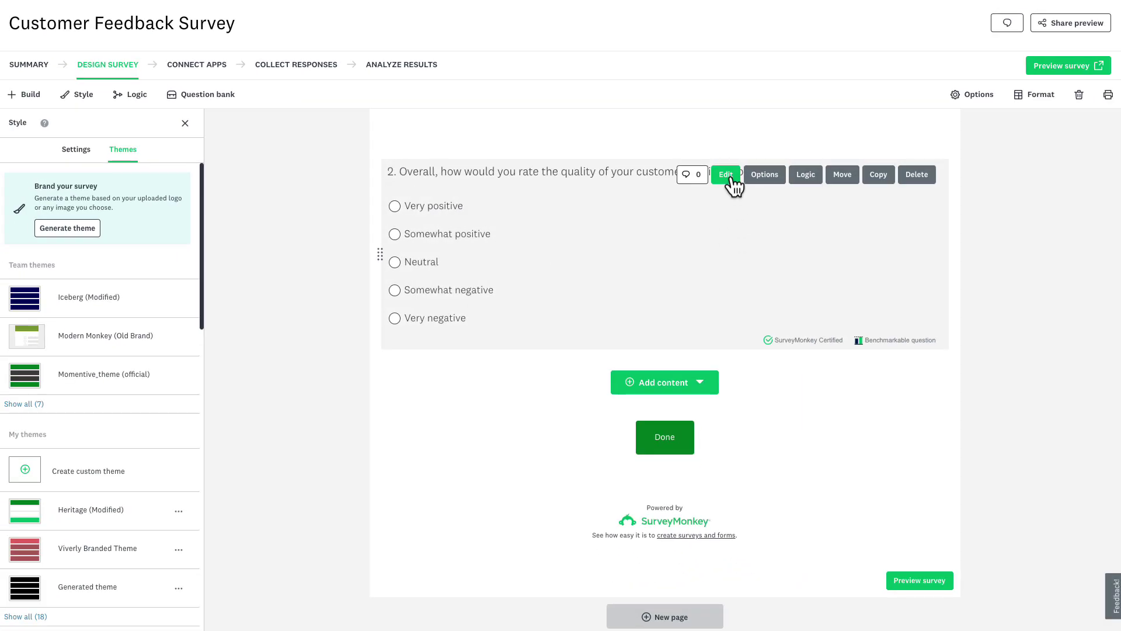
# Edit Q2's answer choices, adding and then removing a blank choice below Very positive
pyautogui.click(729, 178)
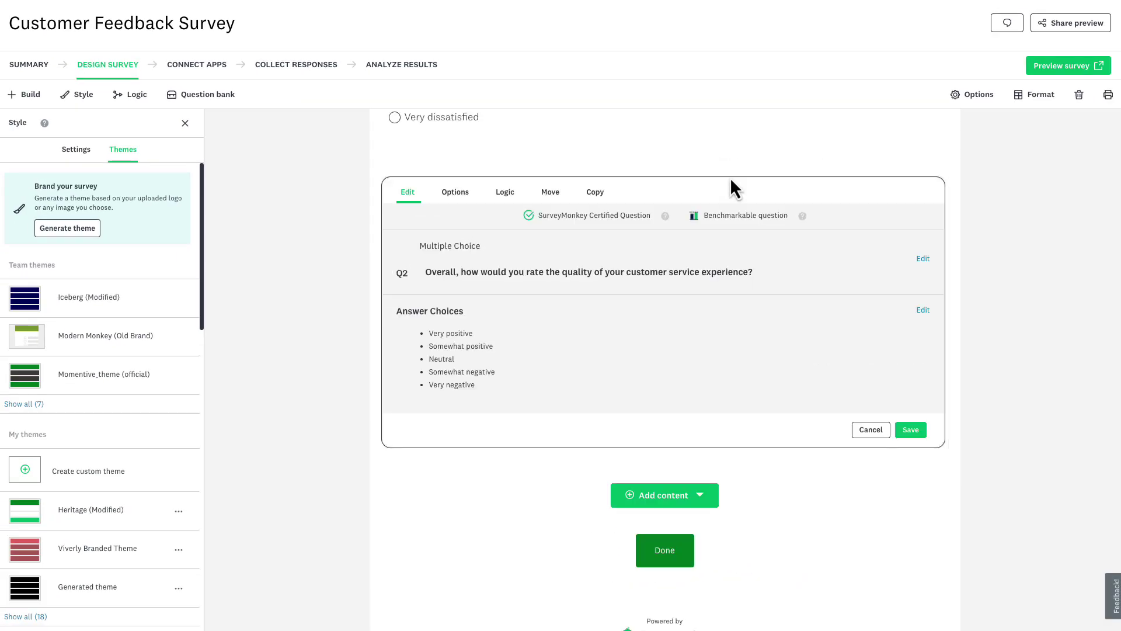
pyautogui.click(923, 310)
pyautogui.scroll(-1, 1053, 362)
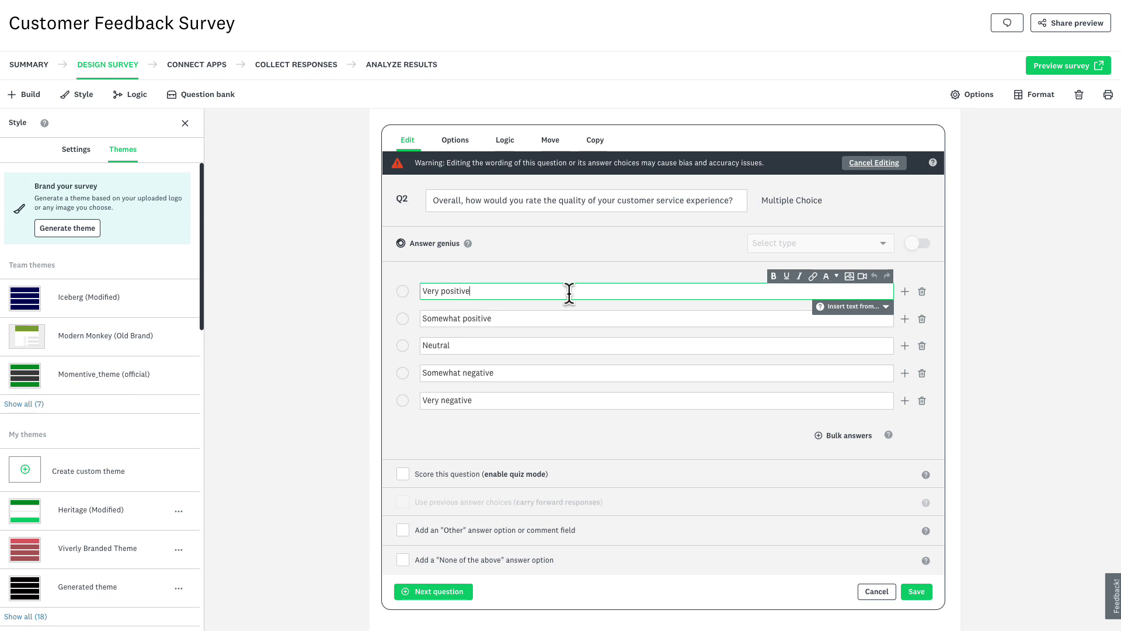
pyautogui.moveTo(471, 292); pyautogui.dragTo(441, 292)
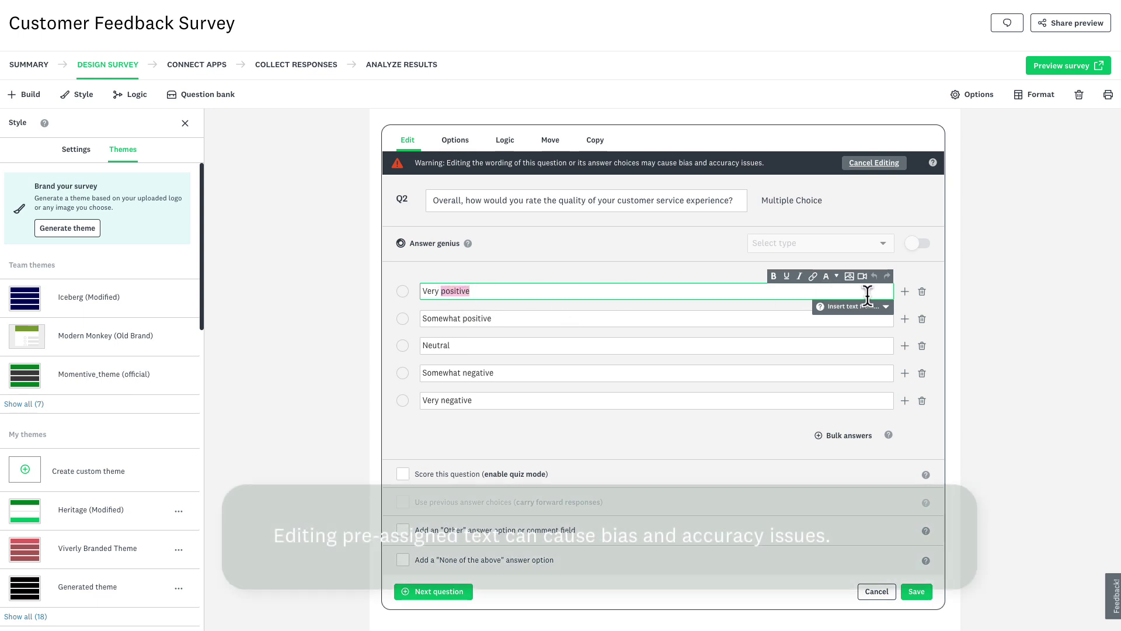
pyautogui.click(904, 291)
pyautogui.click(922, 318)
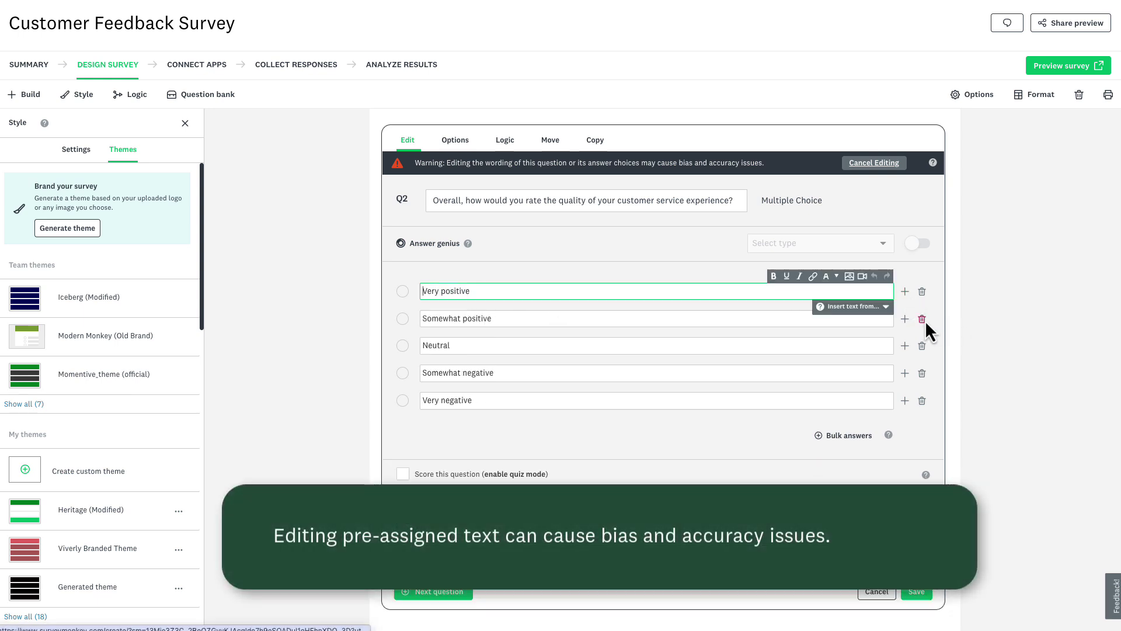
pyautogui.click(465, 146)
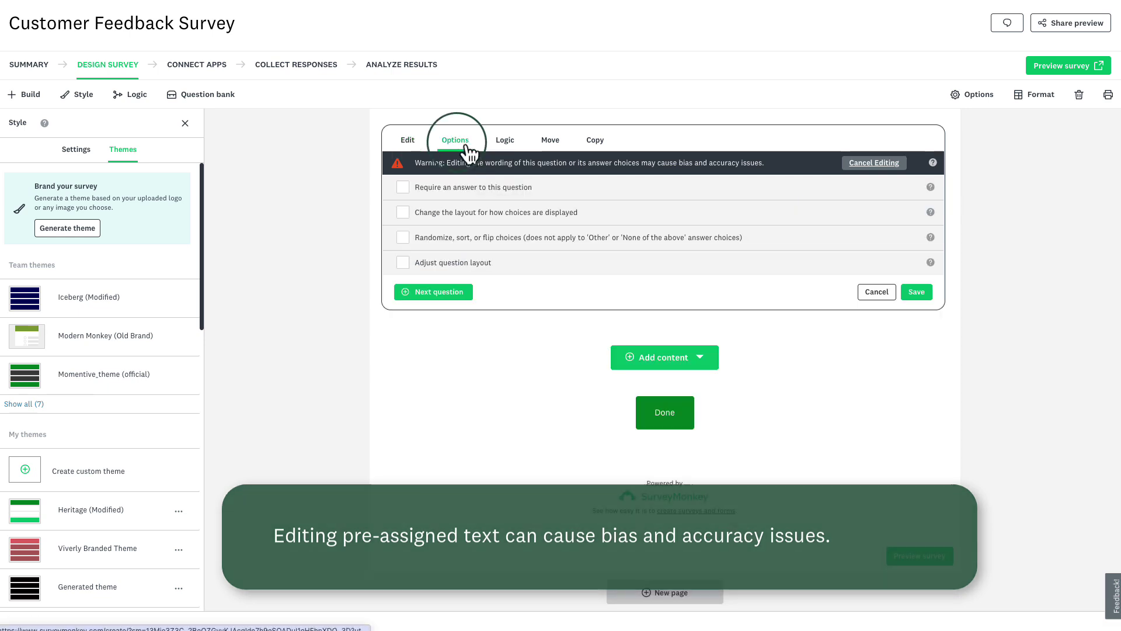
# Make Q2 require an answer and send Very positive respondents to End of survey
pyautogui.click(402, 187)
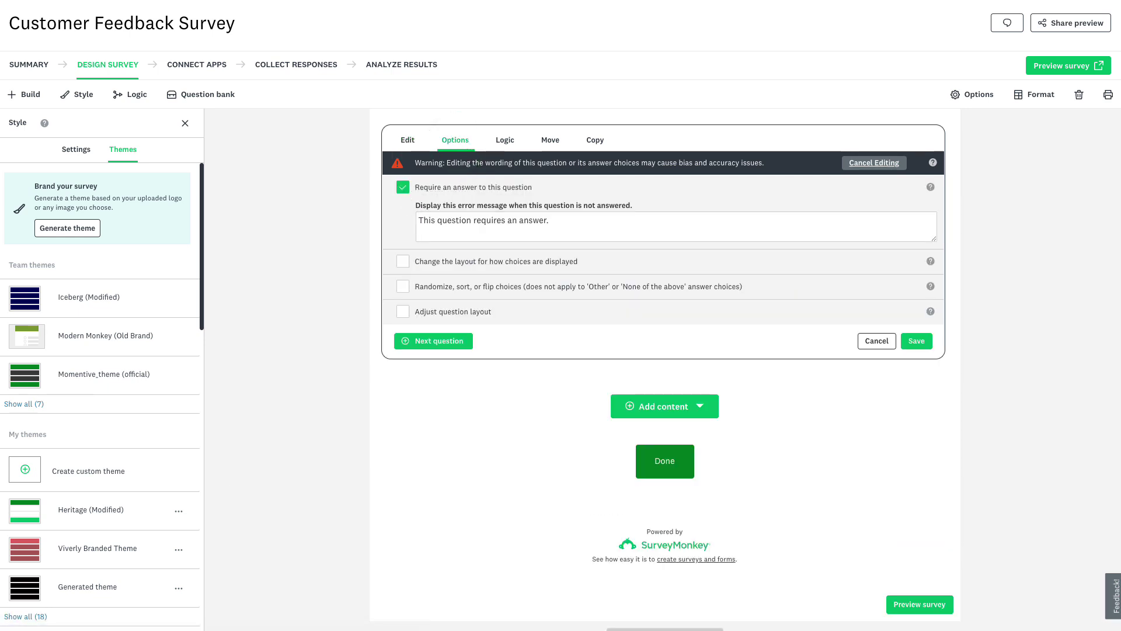
pyautogui.click(506, 141)
pyautogui.click(634, 238)
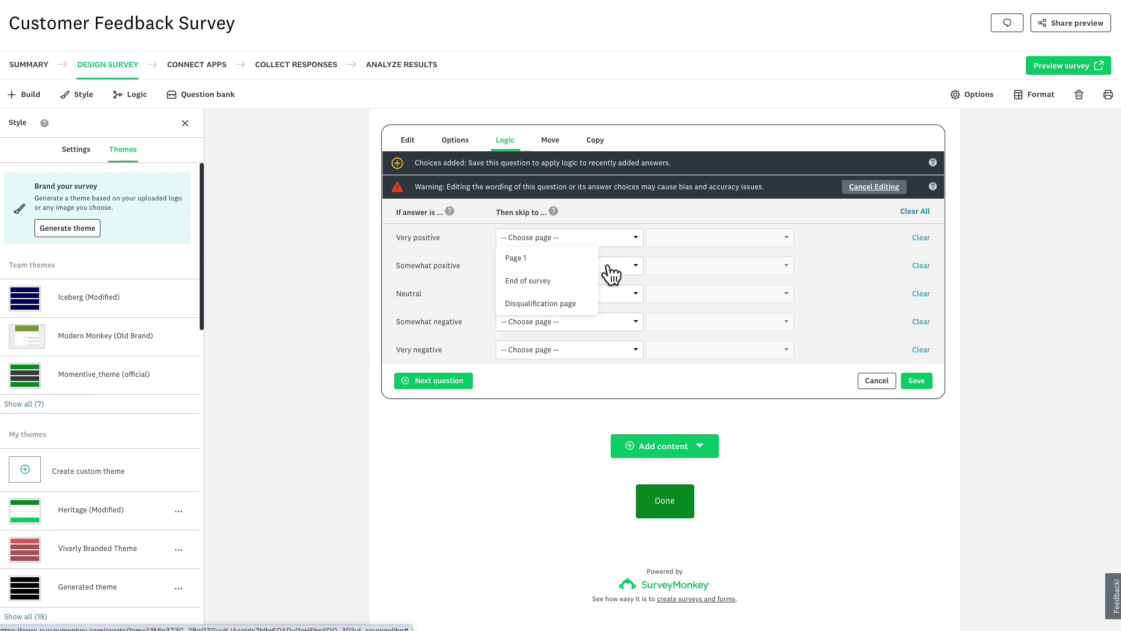
pyautogui.click(589, 281)
# View Q2's Move and Copy settings, then cancel without changing the question
pyautogui.click(553, 145)
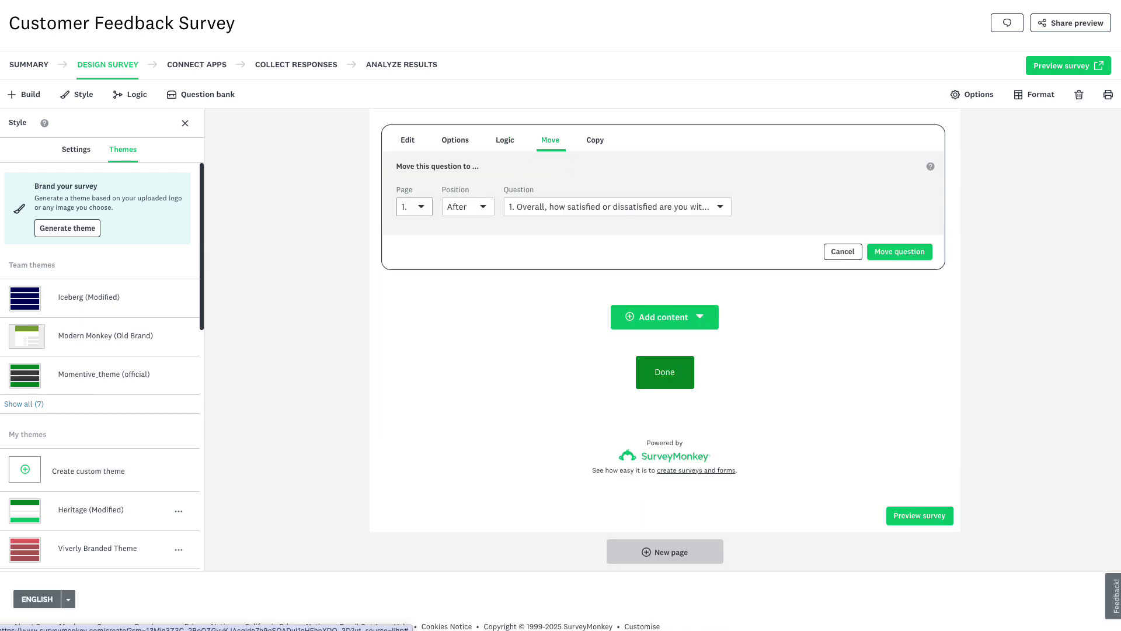
pyautogui.click(596, 142)
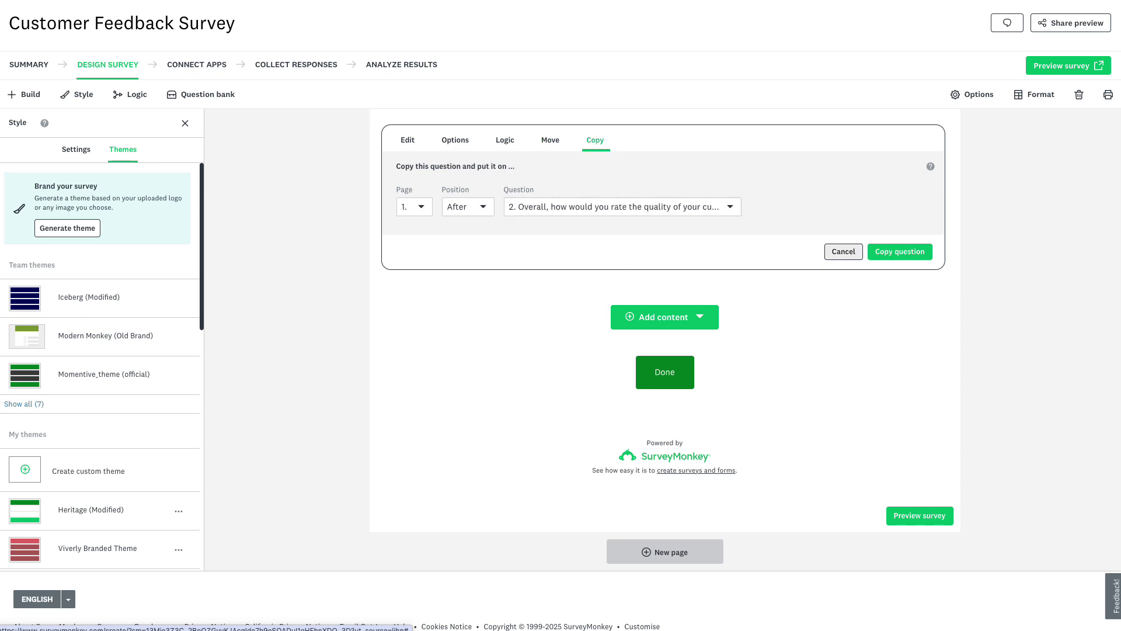
pyautogui.click(843, 251)
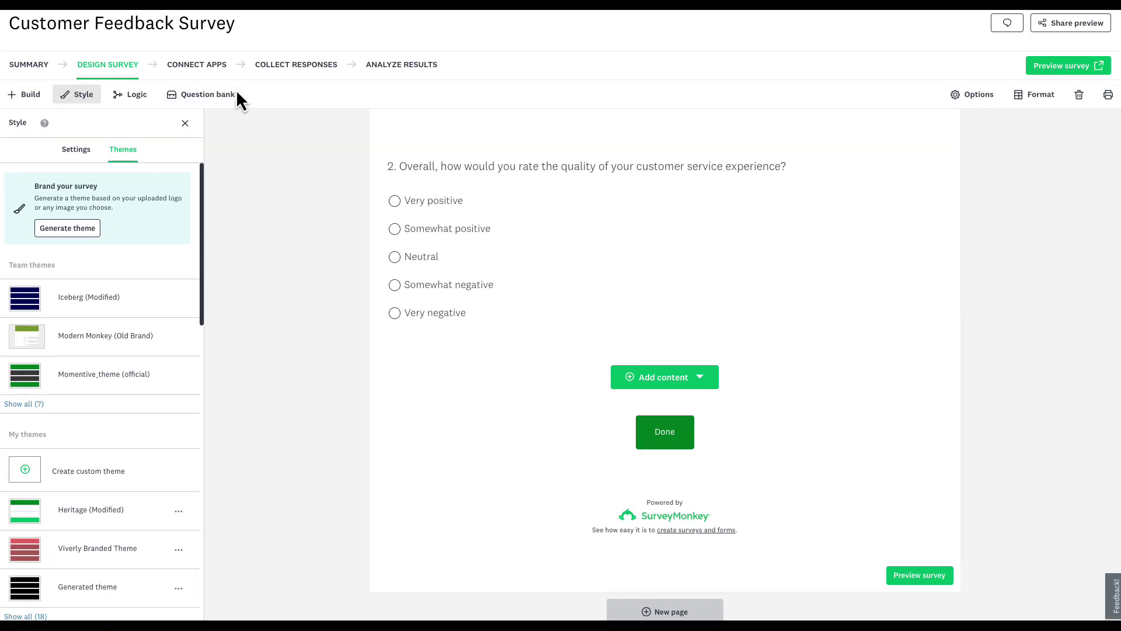
# Pick the recommend, describing-words, other-comments and purchase-again Customer Satisfaction Template questions
pyautogui.click(236, 94)
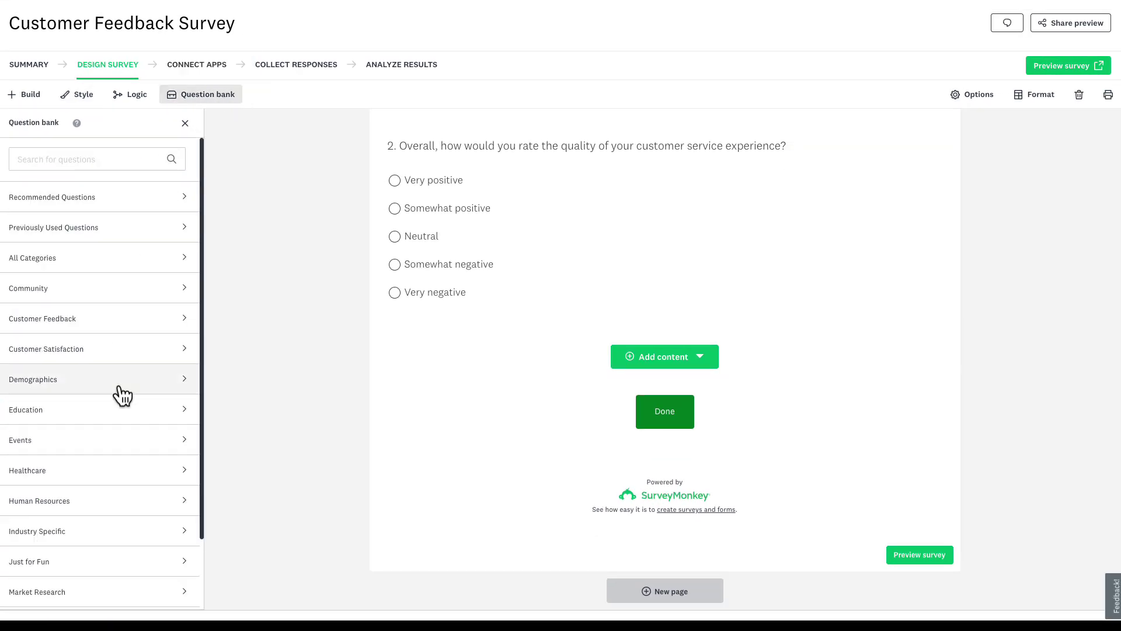
pyautogui.click(172, 332)
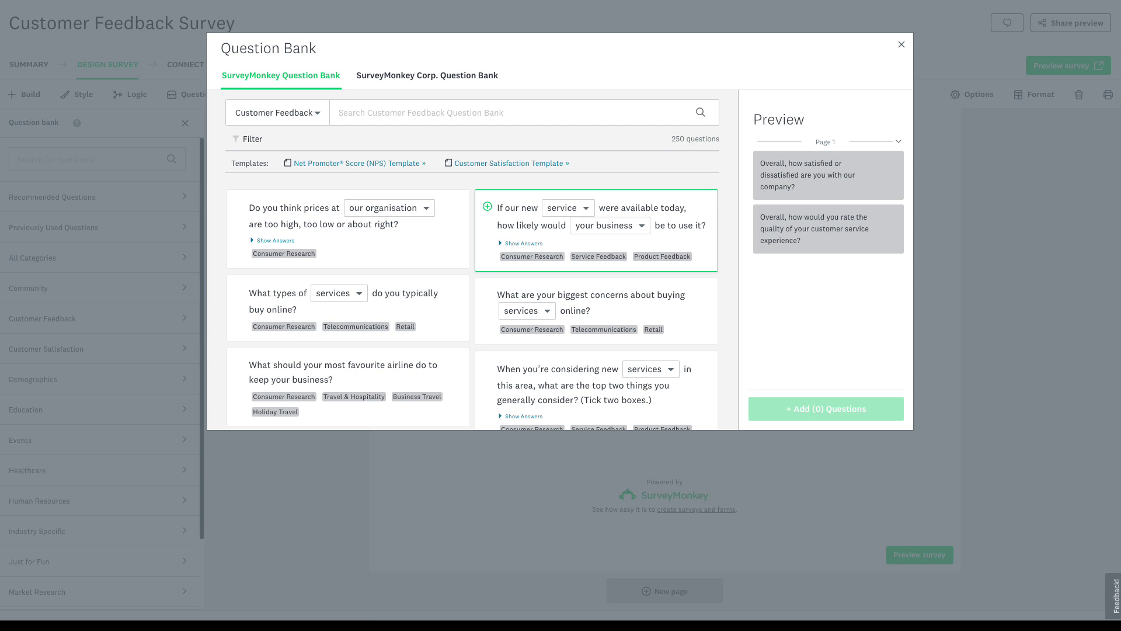
pyautogui.click(563, 164)
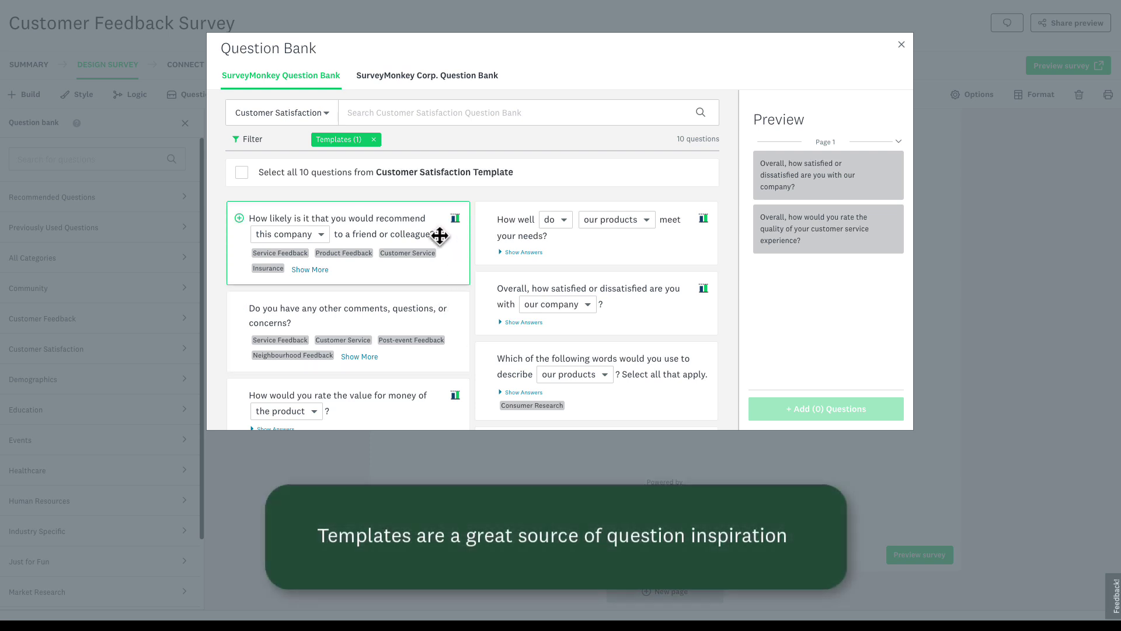
pyautogui.click(241, 220)
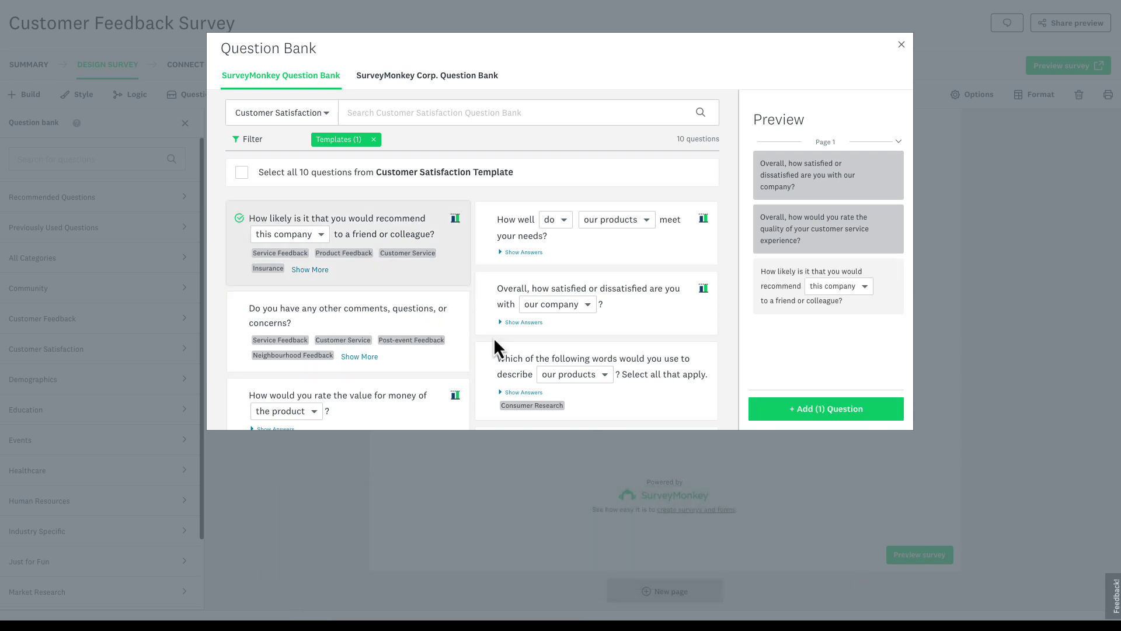
pyautogui.scroll(-1, 494, 339)
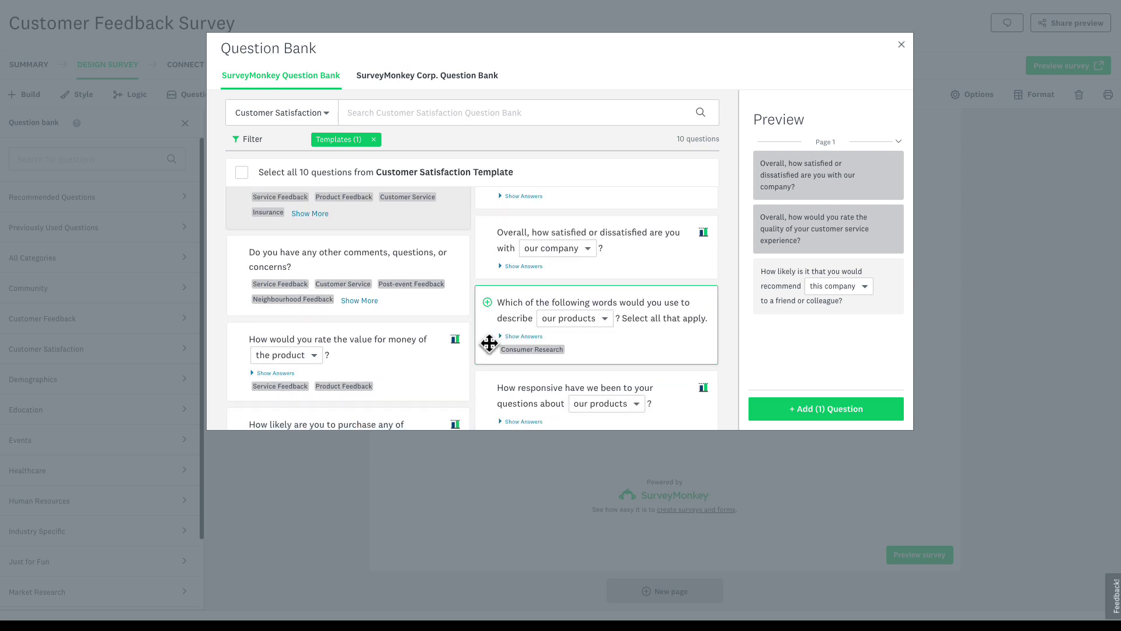
pyautogui.click(489, 306)
pyautogui.click(241, 251)
pyautogui.scroll(-2, 438, 353)
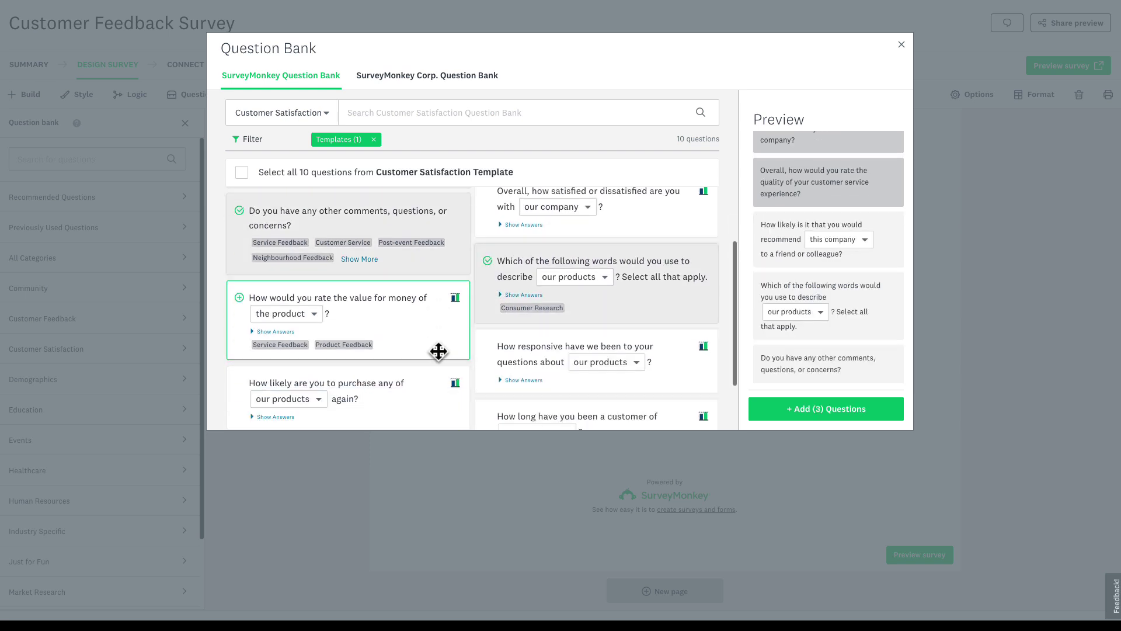
pyautogui.click(240, 335)
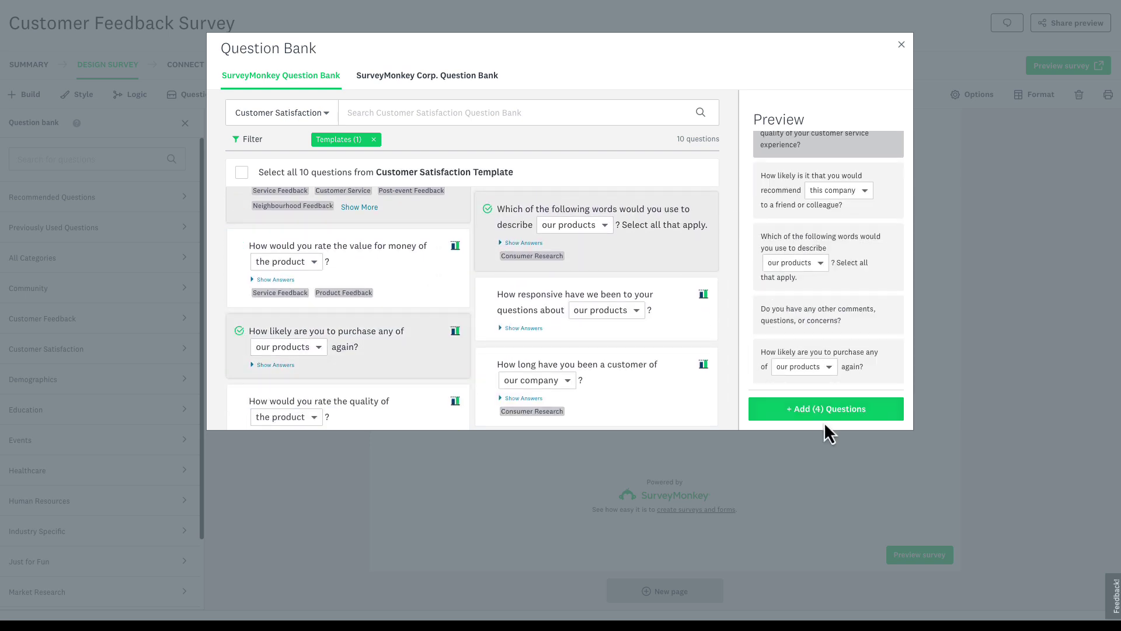
# Add the four picked questions, delete the value-for-money question 7, and add a new page
pyautogui.click(893, 415)
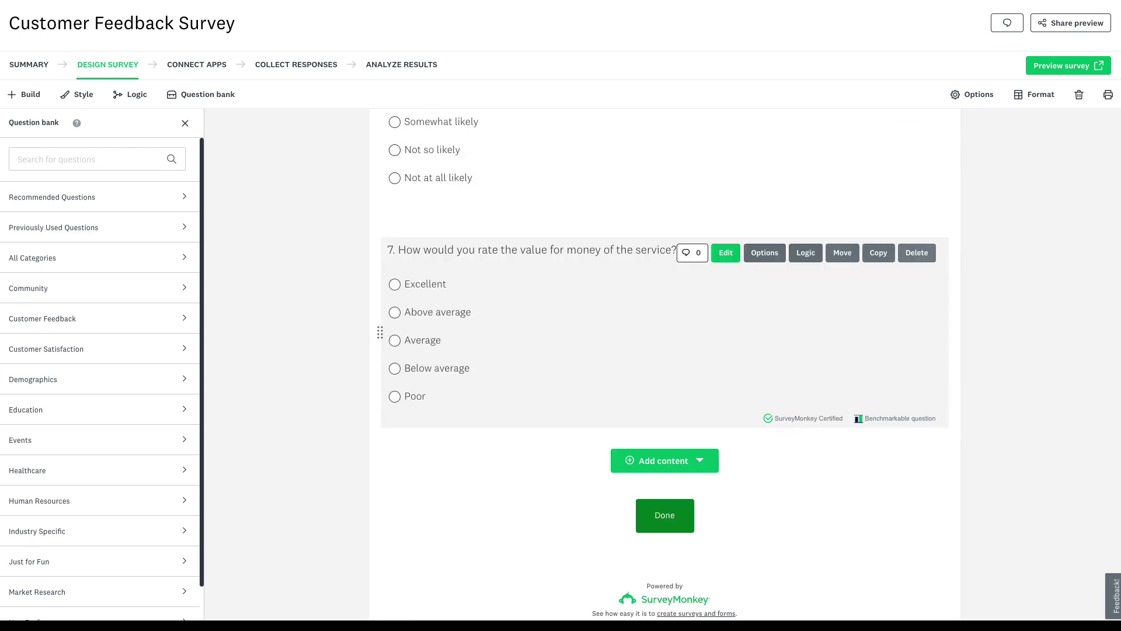
pyautogui.click(924, 256)
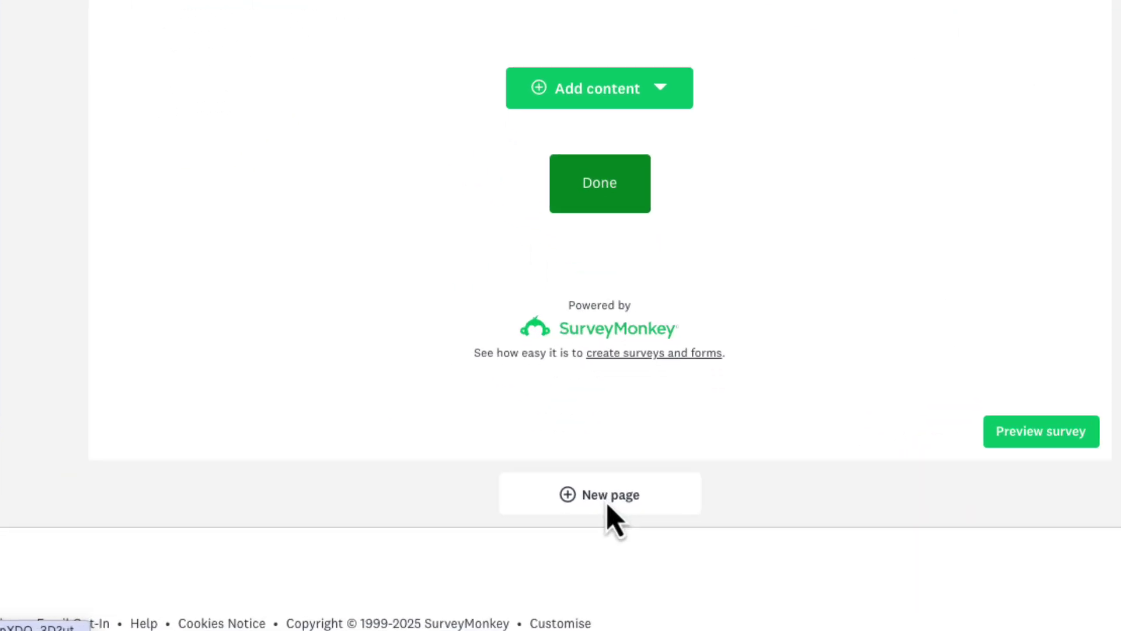
pyautogui.click(657, 548)
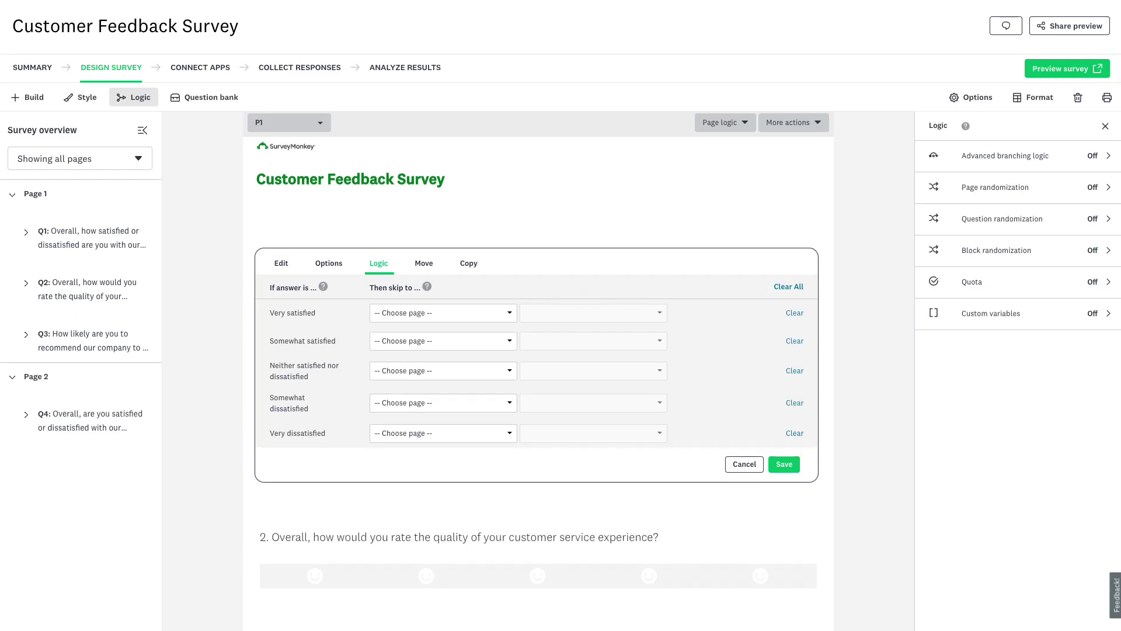
# Add an advanced branching rule sending Q1 answers C4/C5 to Page 2
pyautogui.click(509, 312)
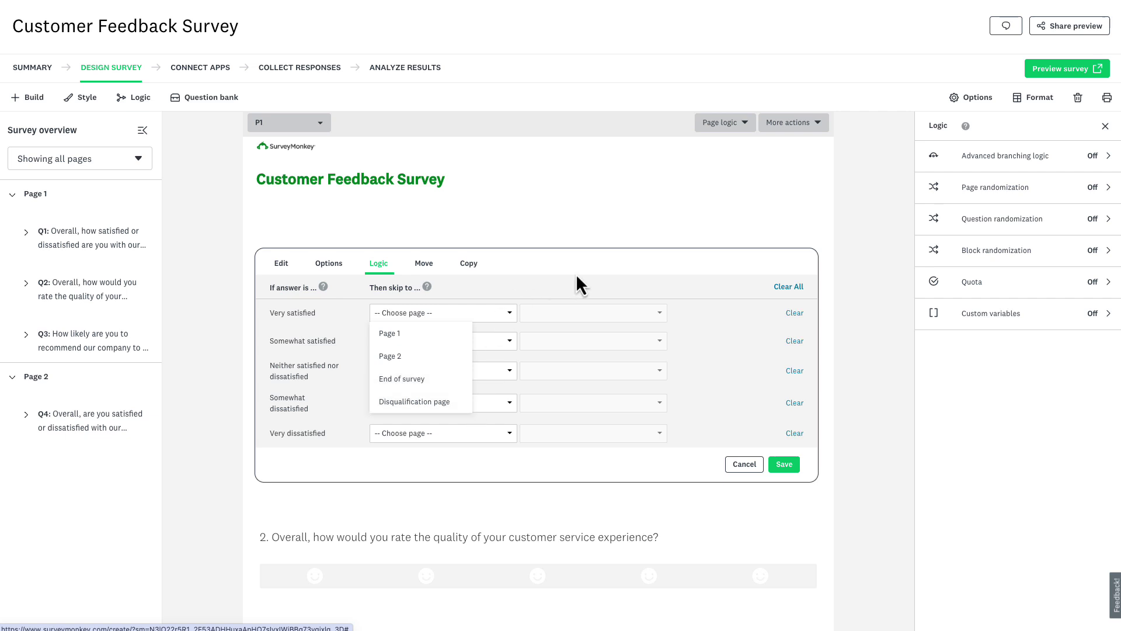
pyautogui.click(751, 466)
pyautogui.click(744, 123)
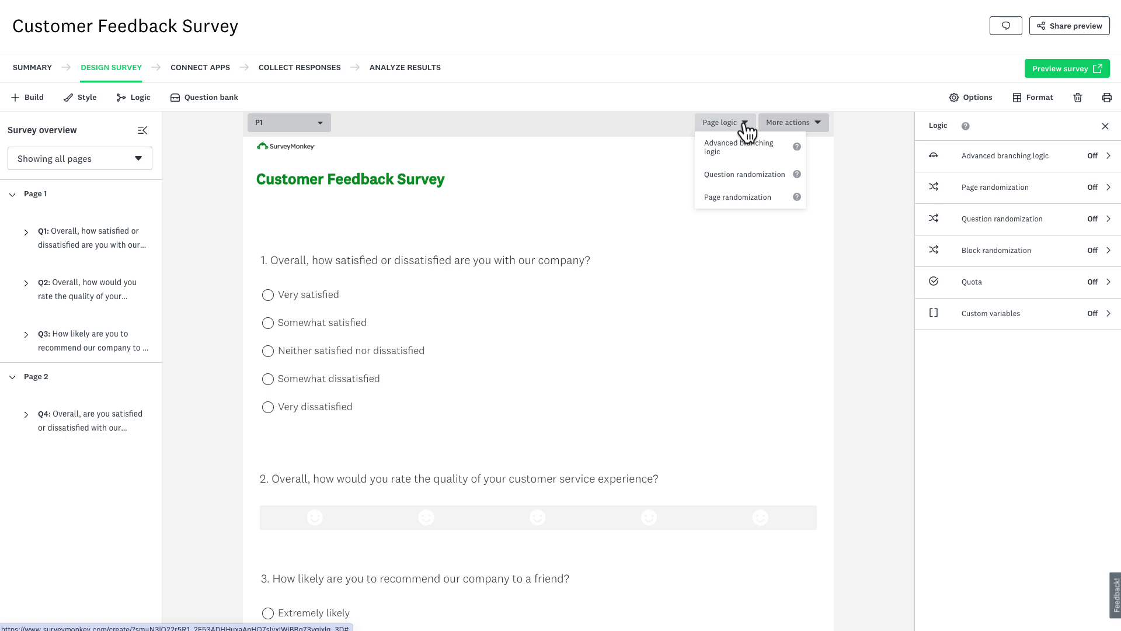
pyautogui.click(738, 146)
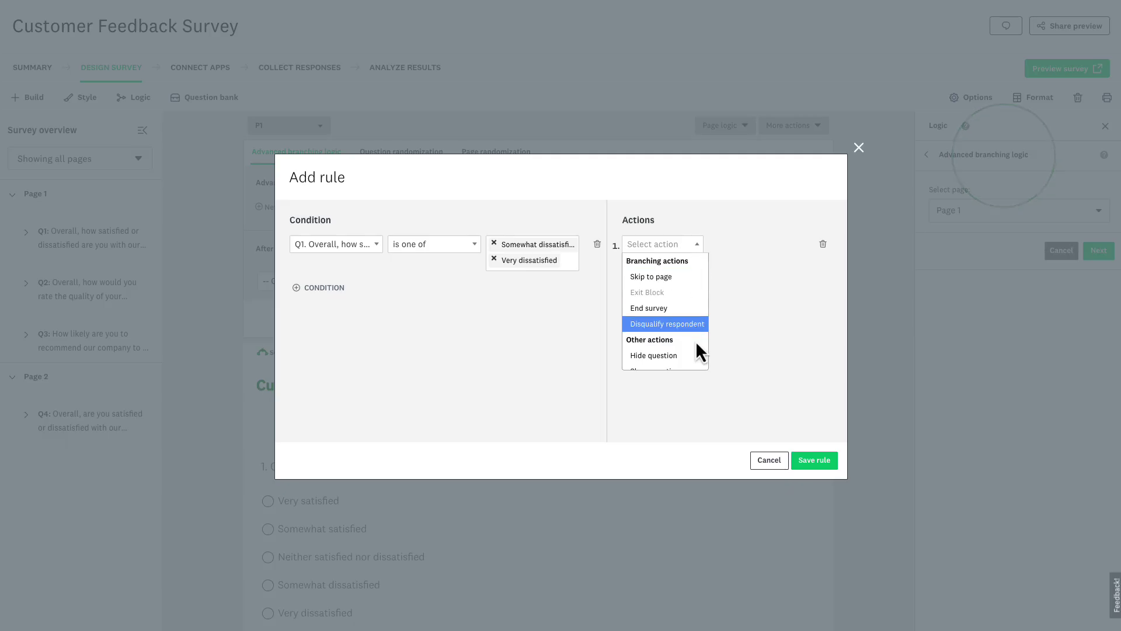
pyautogui.click(688, 279)
pyautogui.click(755, 248)
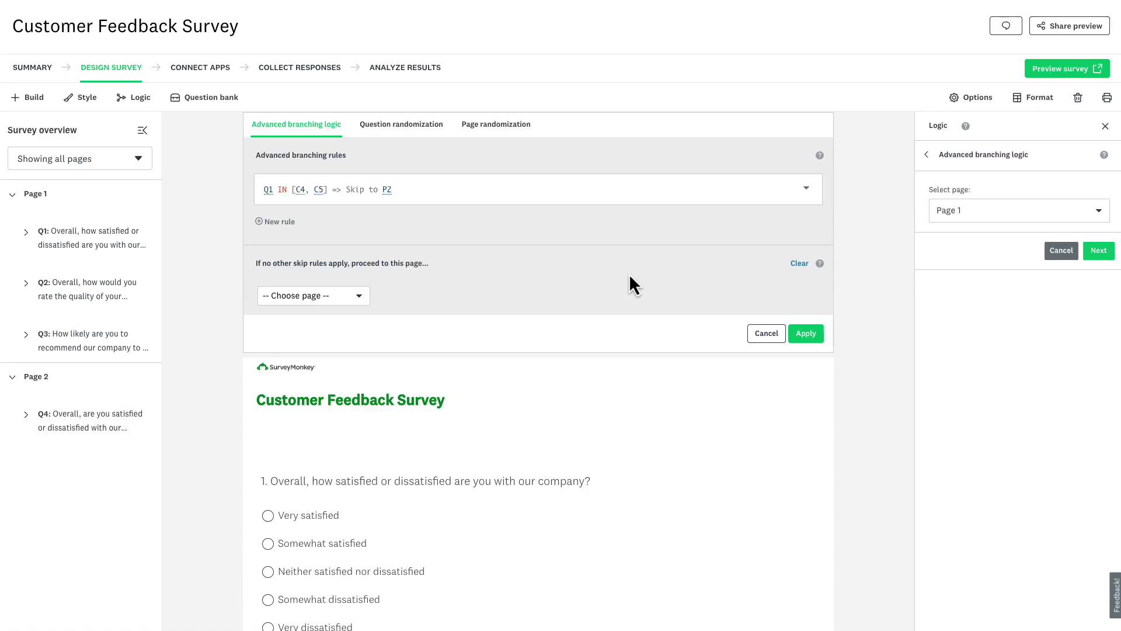
pyautogui.click(806, 337)
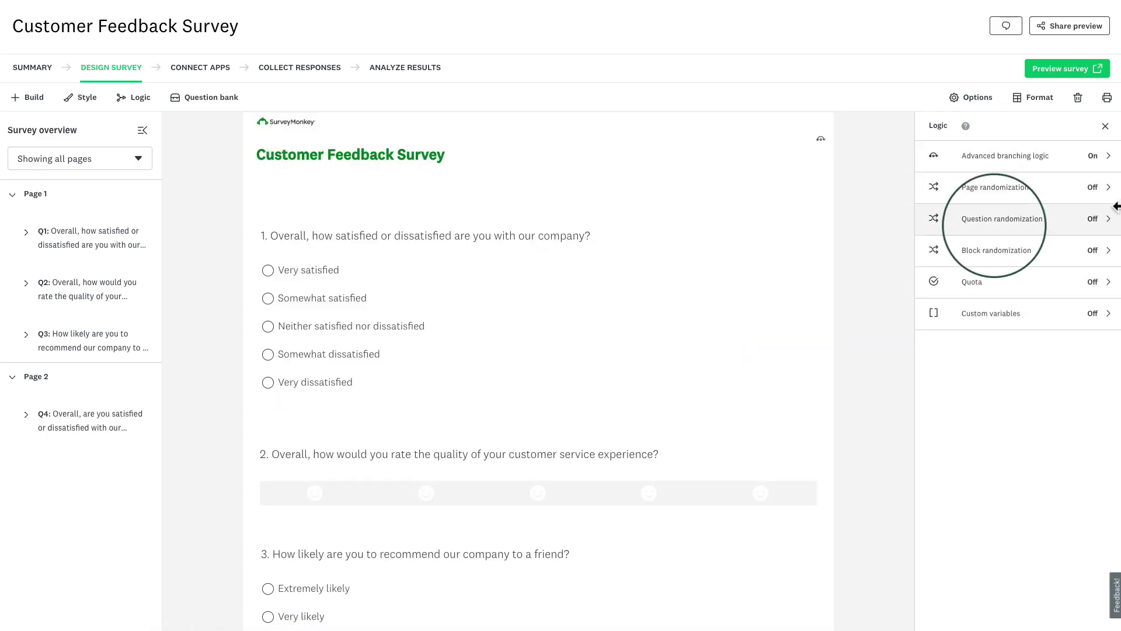
# Set Page 1's question randomization to Flip questions
pyautogui.click(1110, 219)
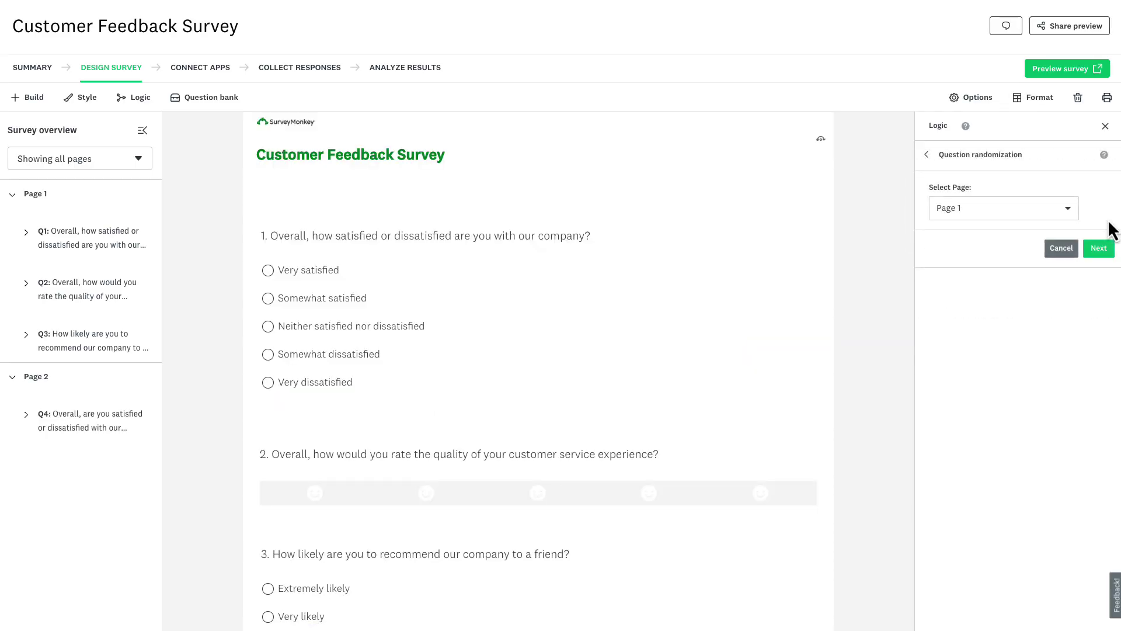
pyautogui.click(1098, 249)
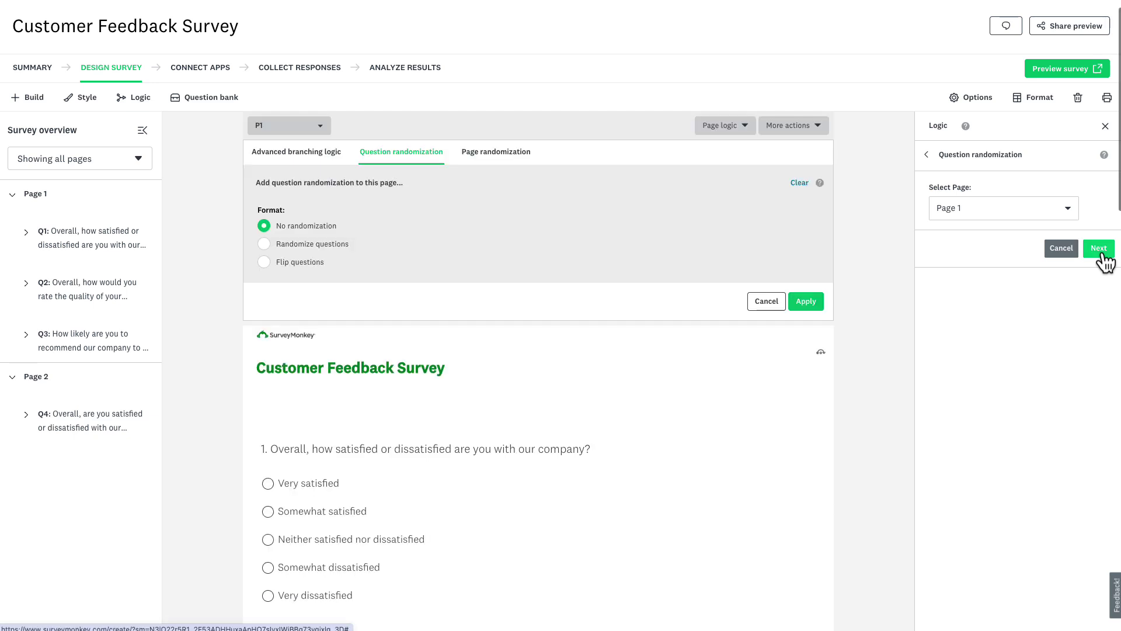
pyautogui.click(270, 262)
pyautogui.click(806, 346)
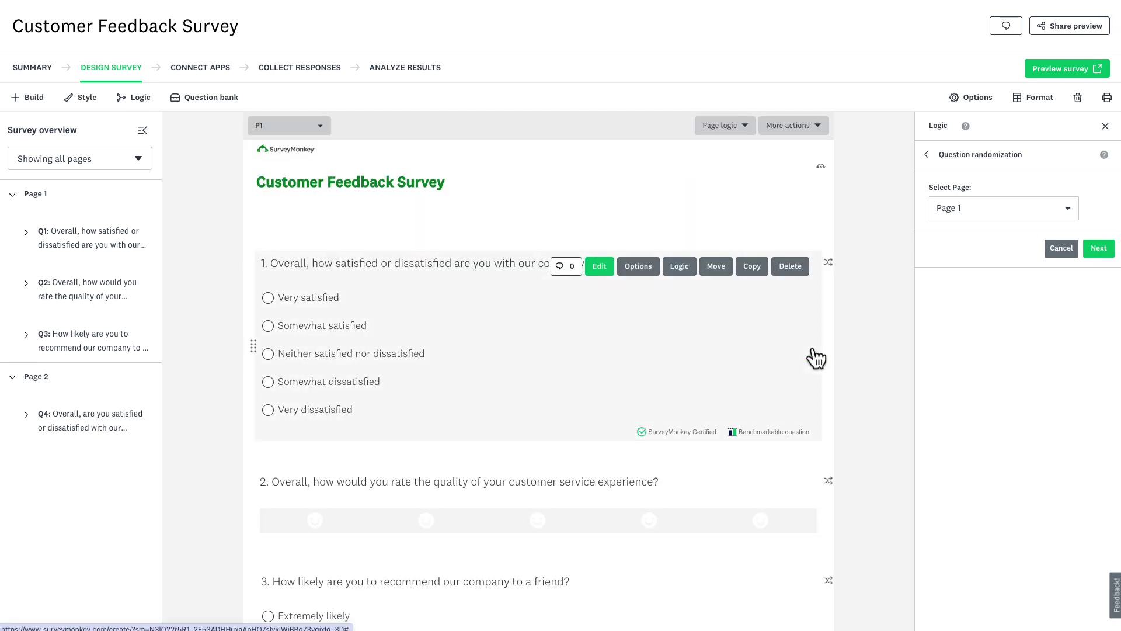
pyautogui.click(927, 154)
pyautogui.click(987, 155)
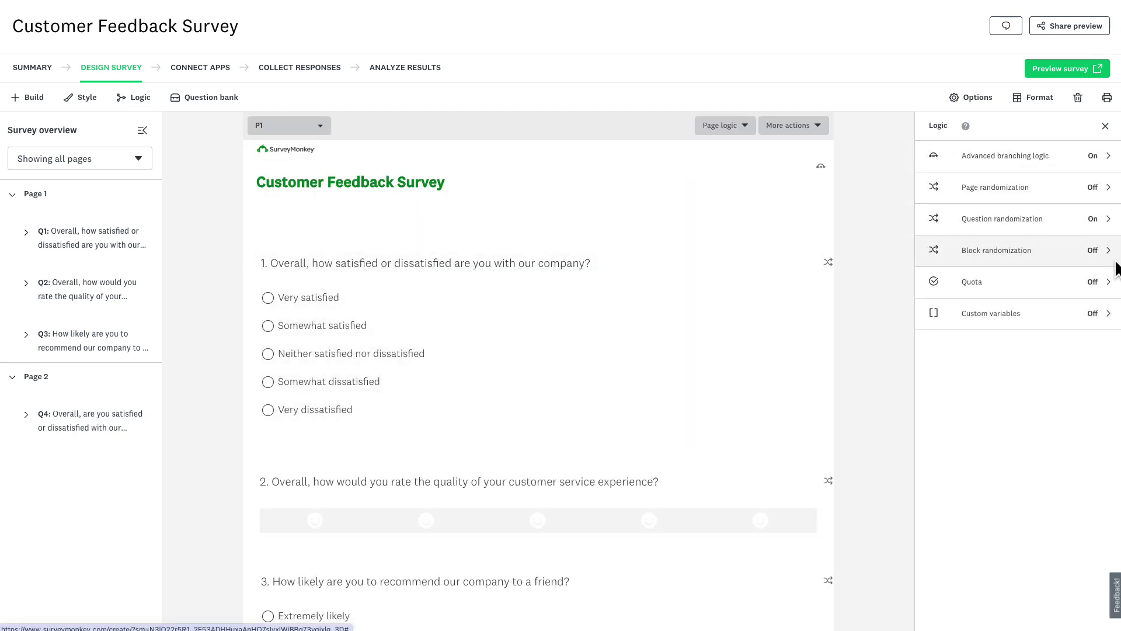
# Look at block randomization, then create and save a simple quota
pyautogui.click(1115, 263)
pyautogui.click(985, 190)
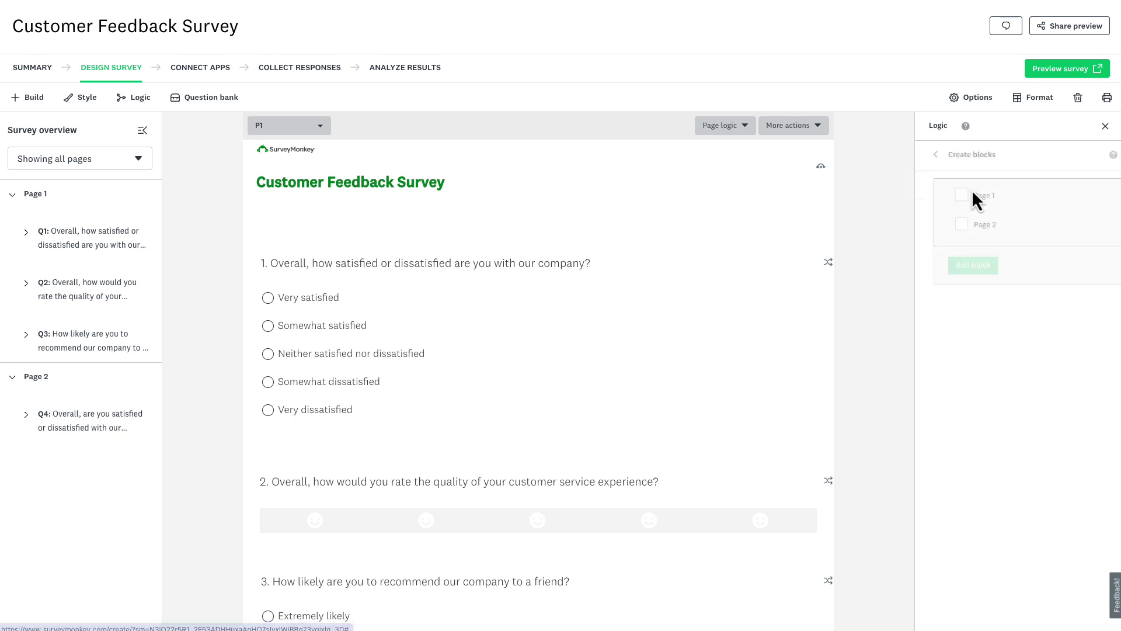
pyautogui.click(951, 154)
pyautogui.click(930, 154)
pyautogui.click(1116, 293)
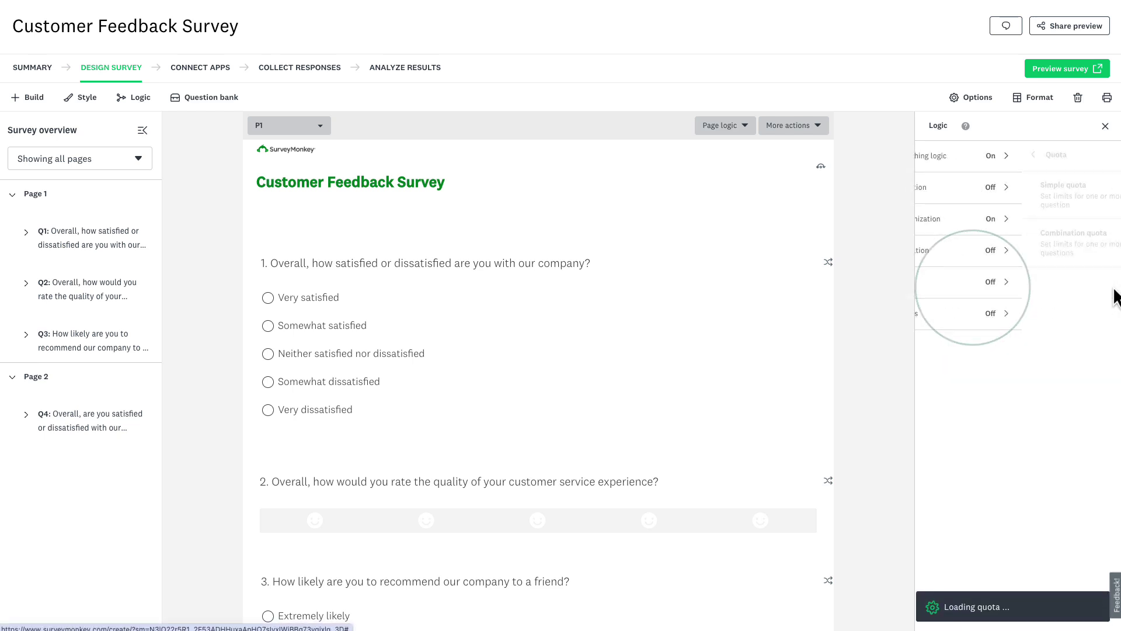
pyautogui.click(1111, 197)
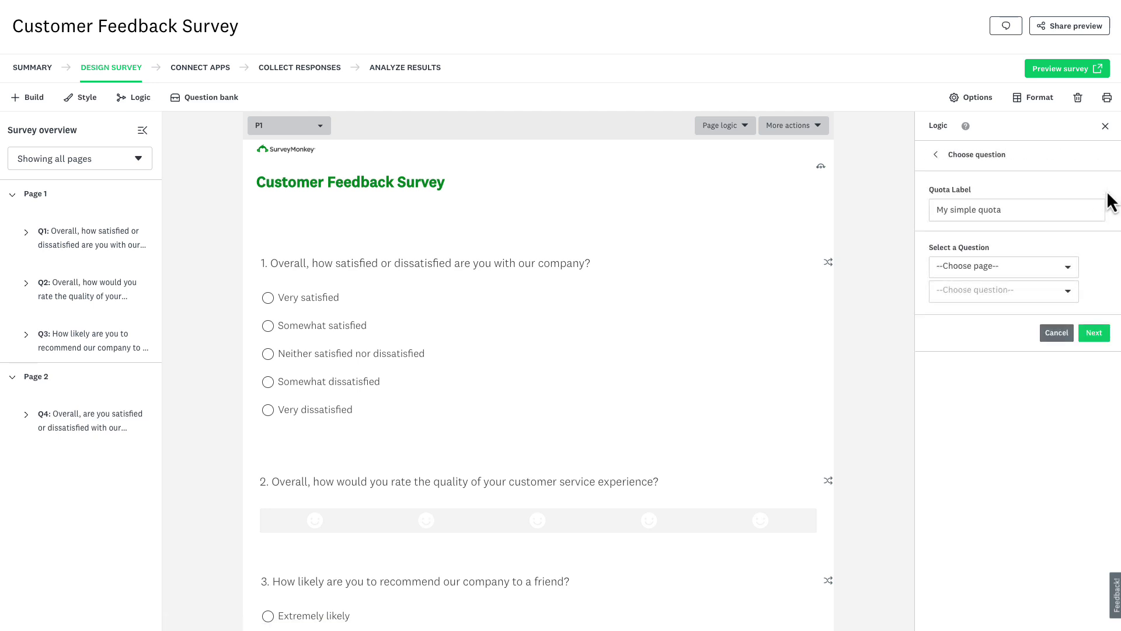
pyautogui.click(1045, 209)
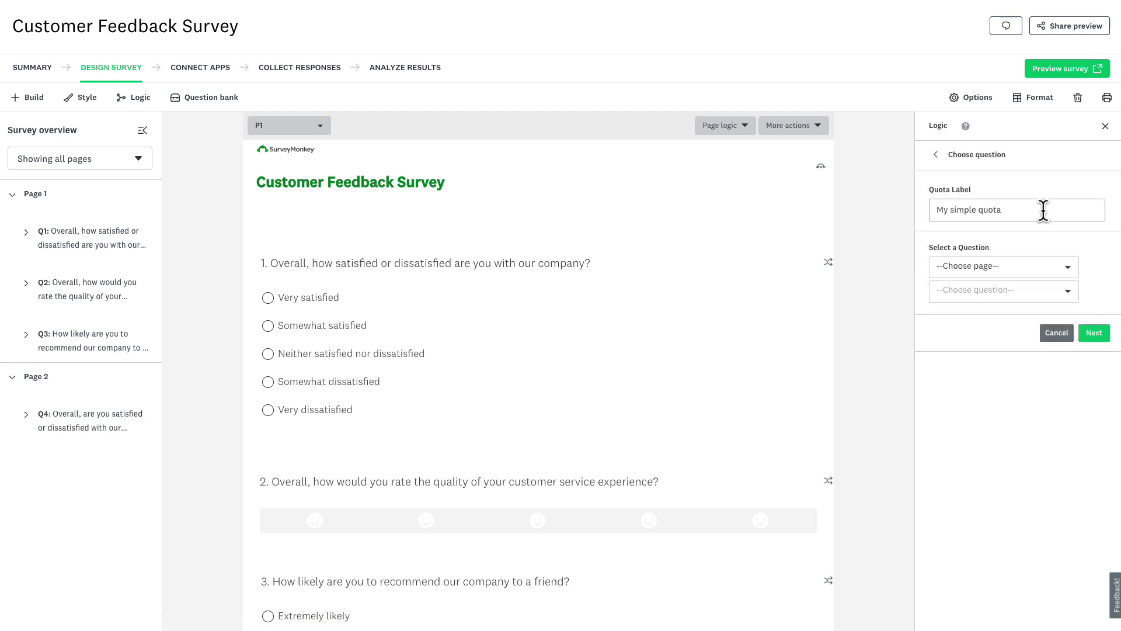
pyautogui.click(1080, 335)
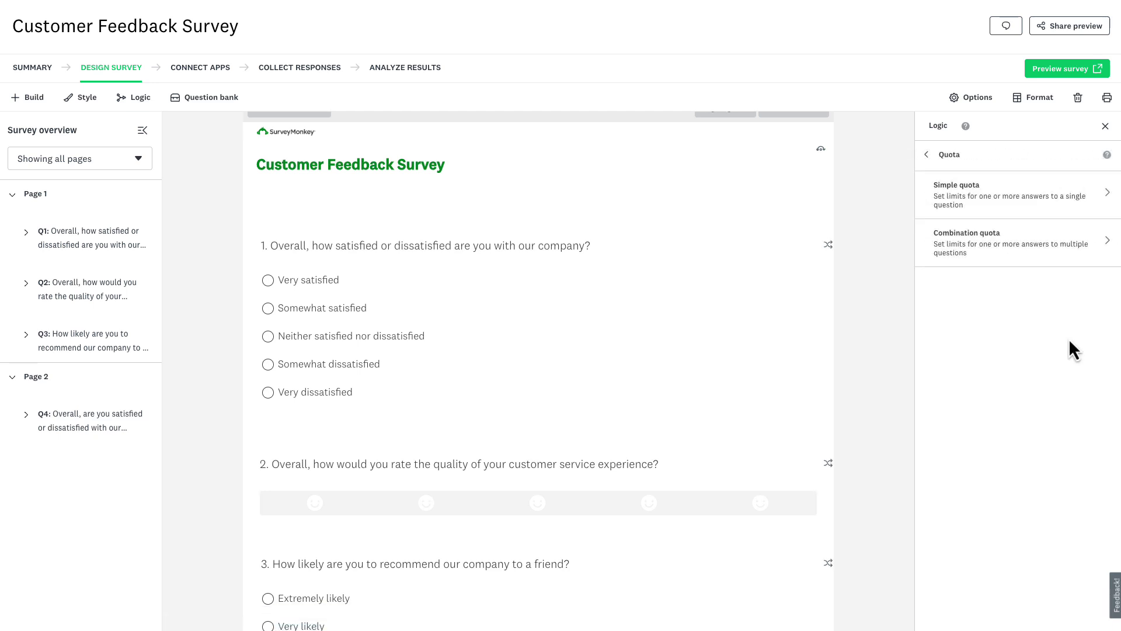
pyautogui.click(934, 155)
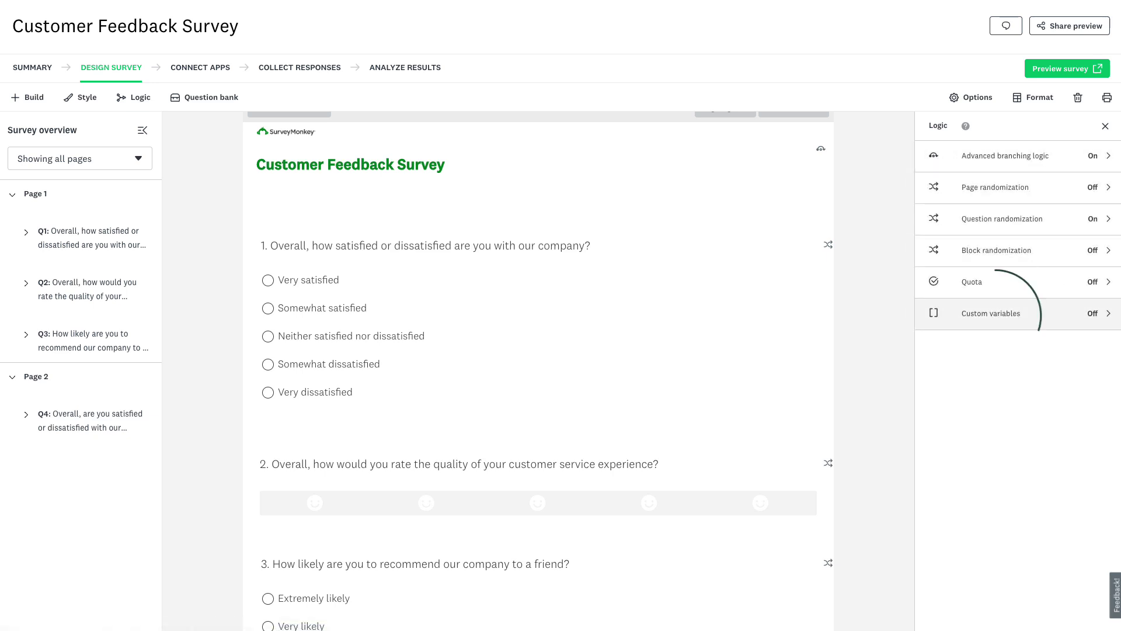
# Save a custom variable named account_manager and close the logic options
pyautogui.click(1107, 324)
pyautogui.click(1025, 206)
pyautogui.write('account_manager')
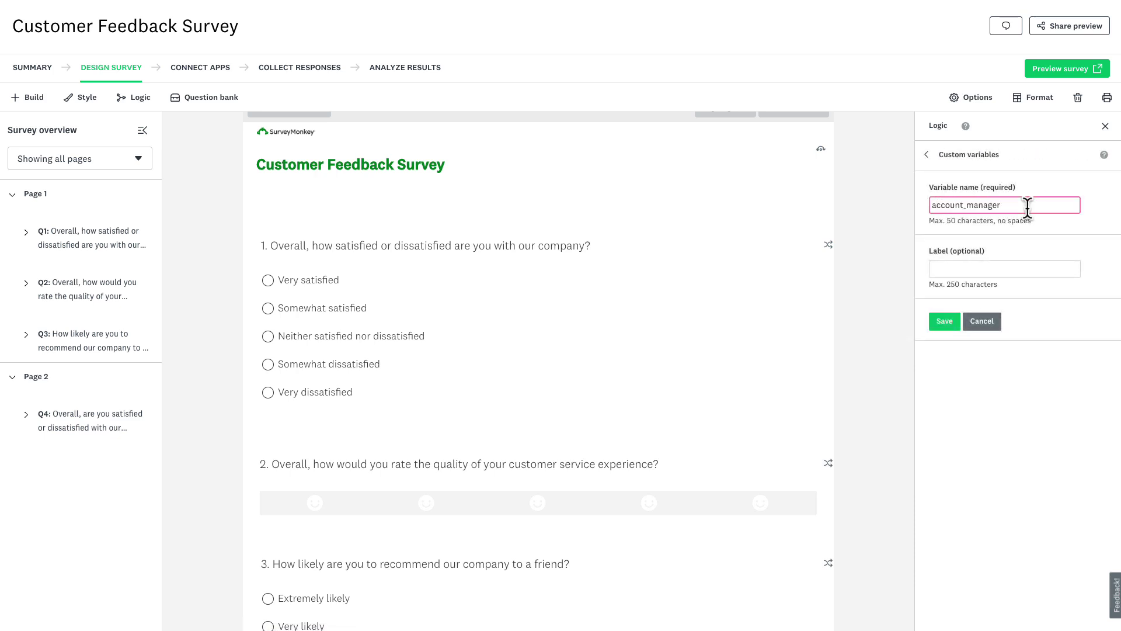
pyautogui.click(943, 322)
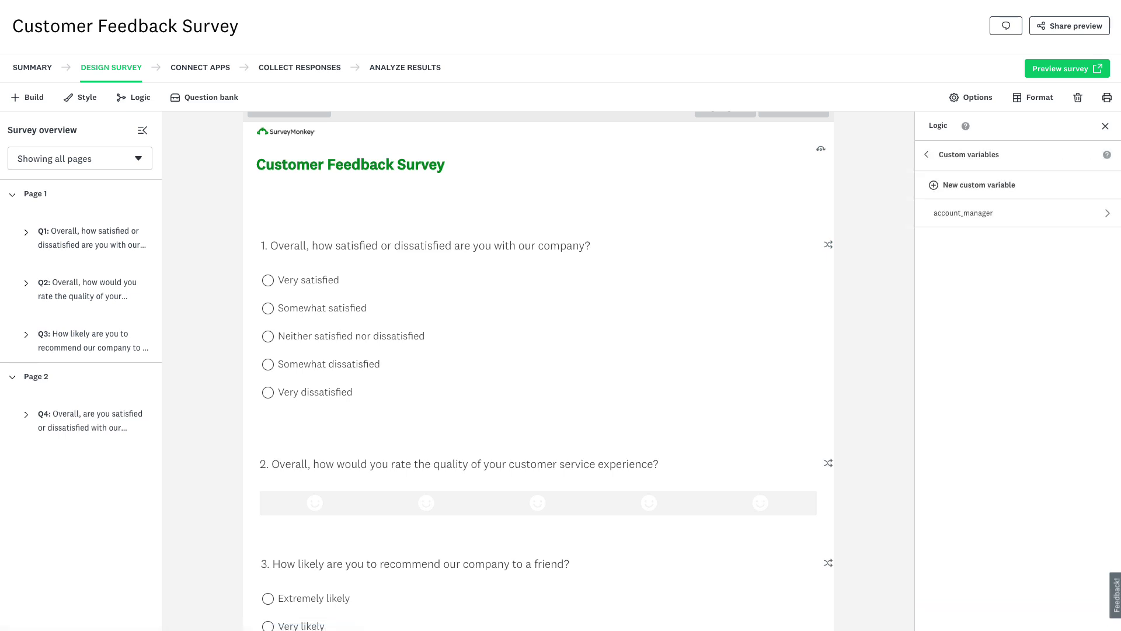
pyautogui.click(1105, 126)
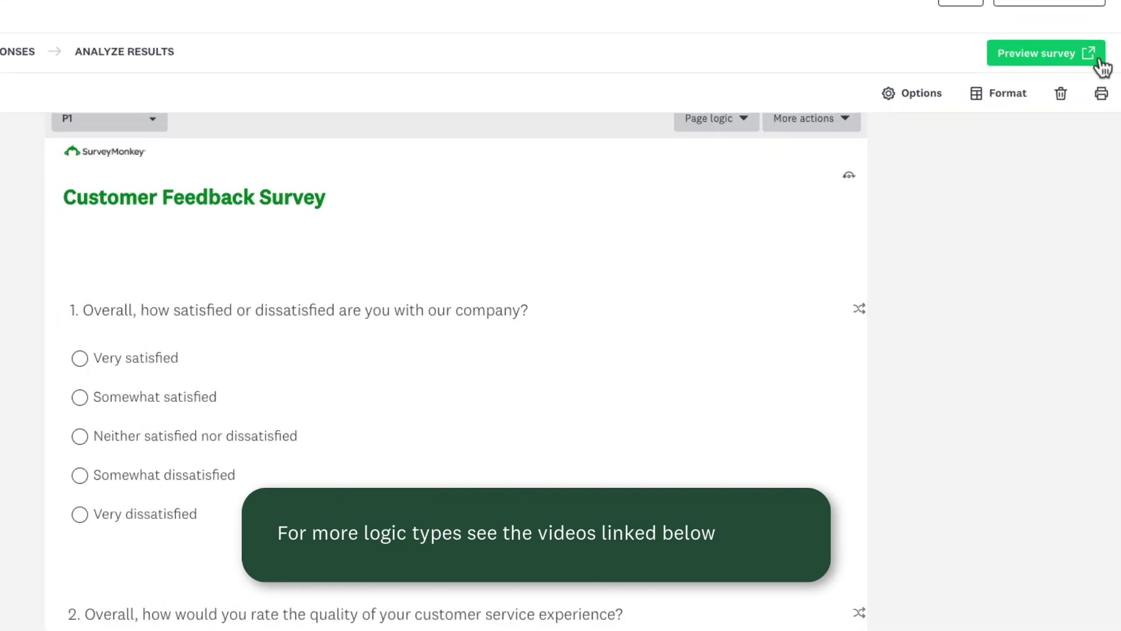
# Preview the survey, answer Q2 with Somewhat satisfied, then return to the Style themes
pyautogui.click(1096, 69)
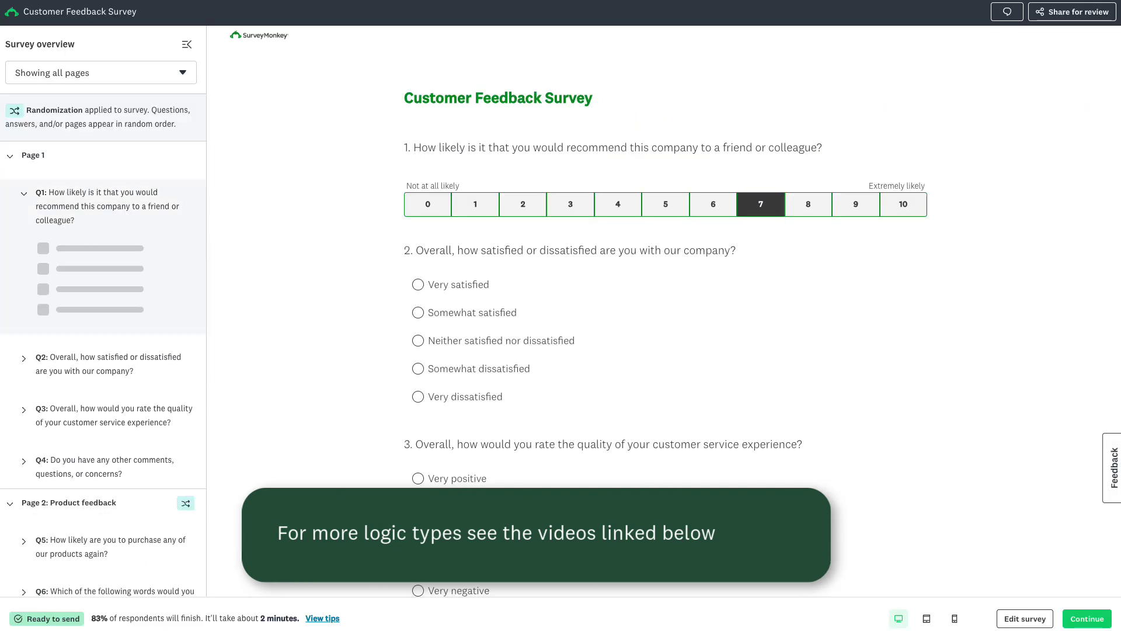
pyautogui.click(418, 313)
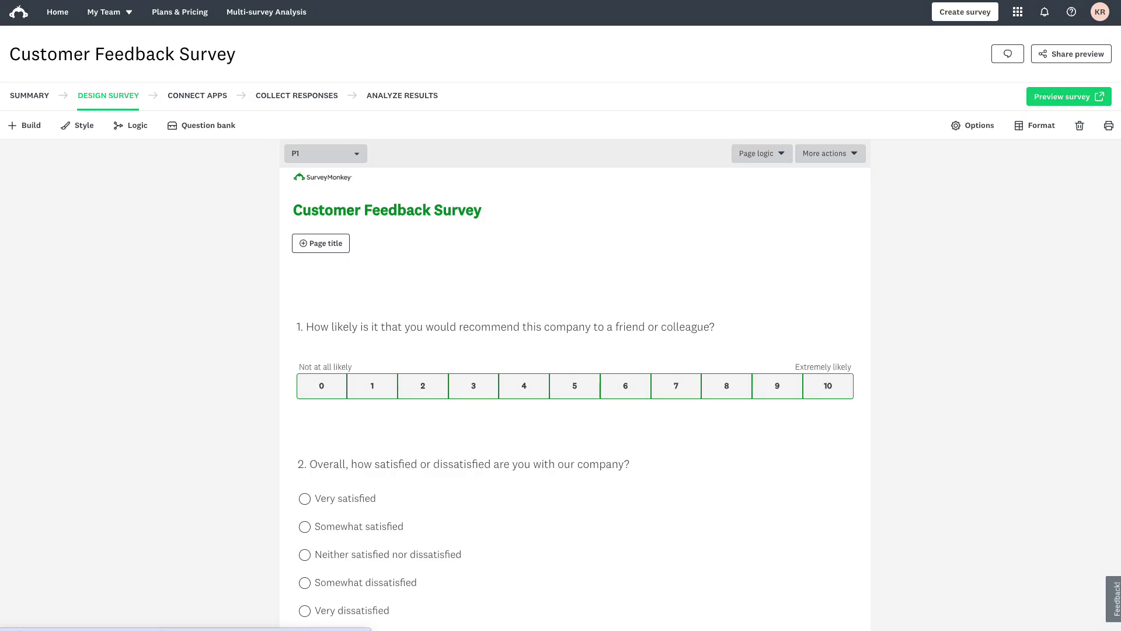
pyautogui.click(75, 129)
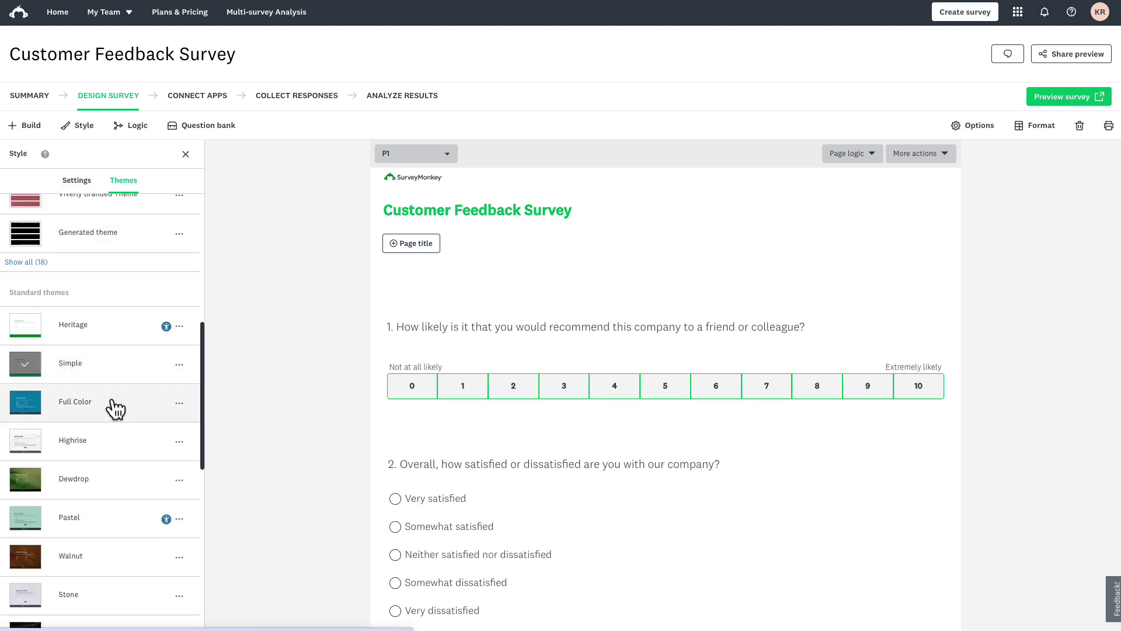
# Apply the Stone theme and review the logo, font and colour style settings
pyautogui.scroll(-2, 112, 409)
pyautogui.click(113, 492)
pyautogui.scroll(8, 102, 225)
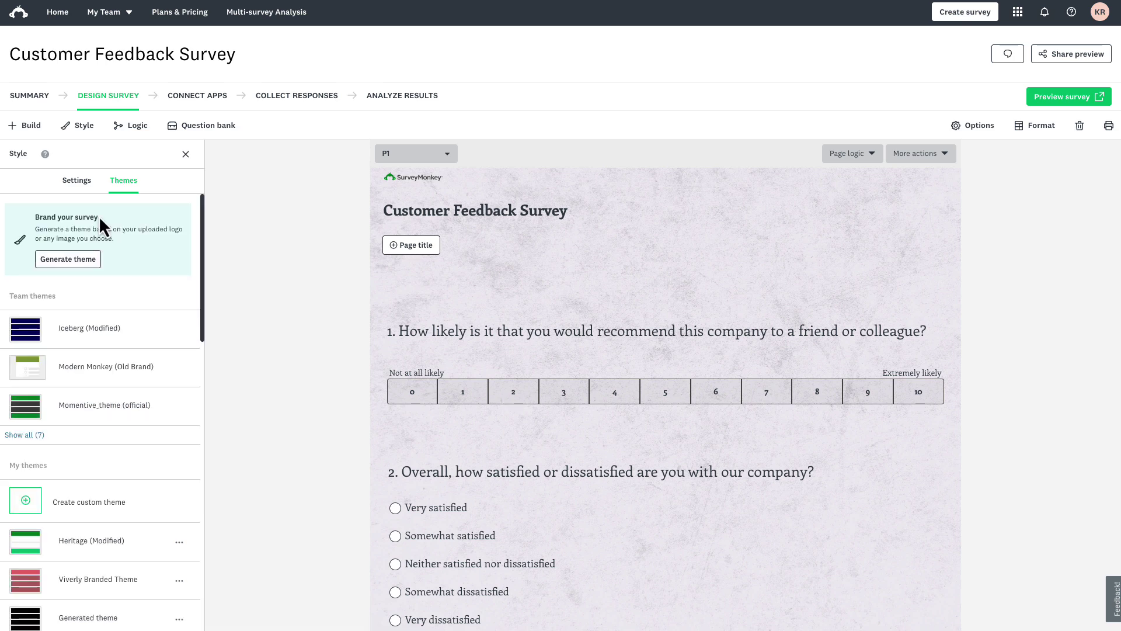
pyautogui.click(78, 182)
pyautogui.click(58, 365)
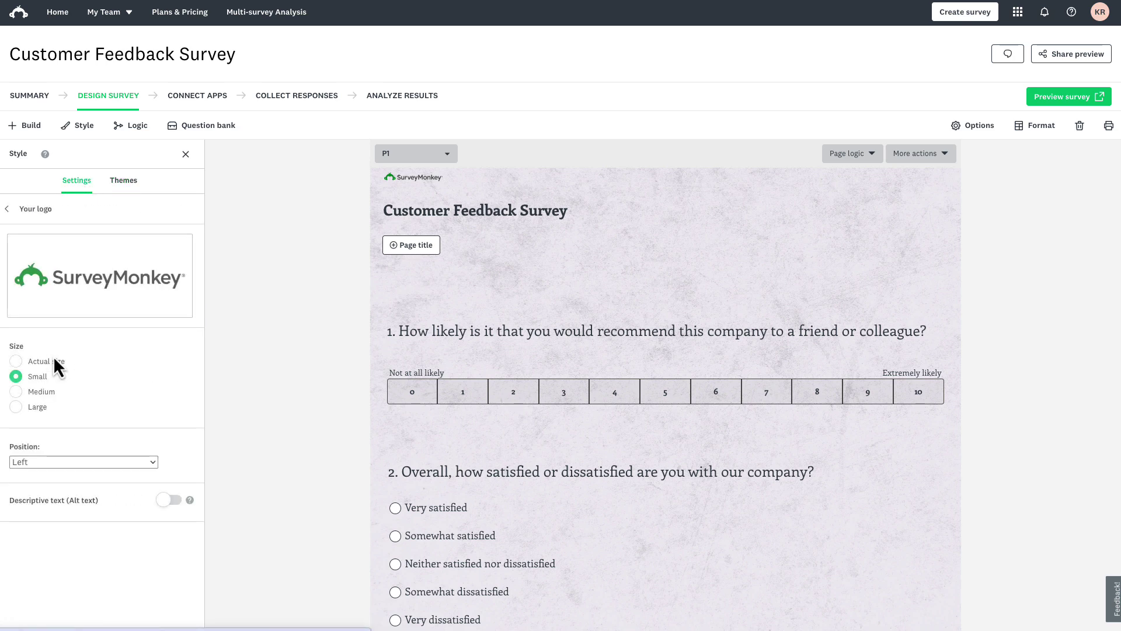
pyautogui.click(30, 212)
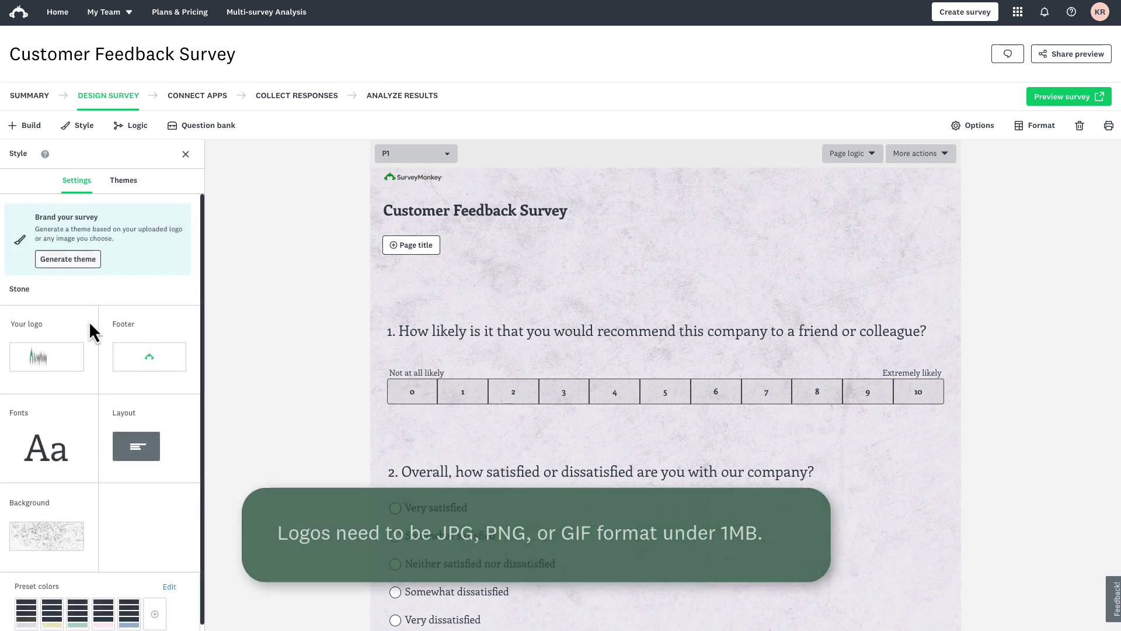
pyautogui.click(55, 450)
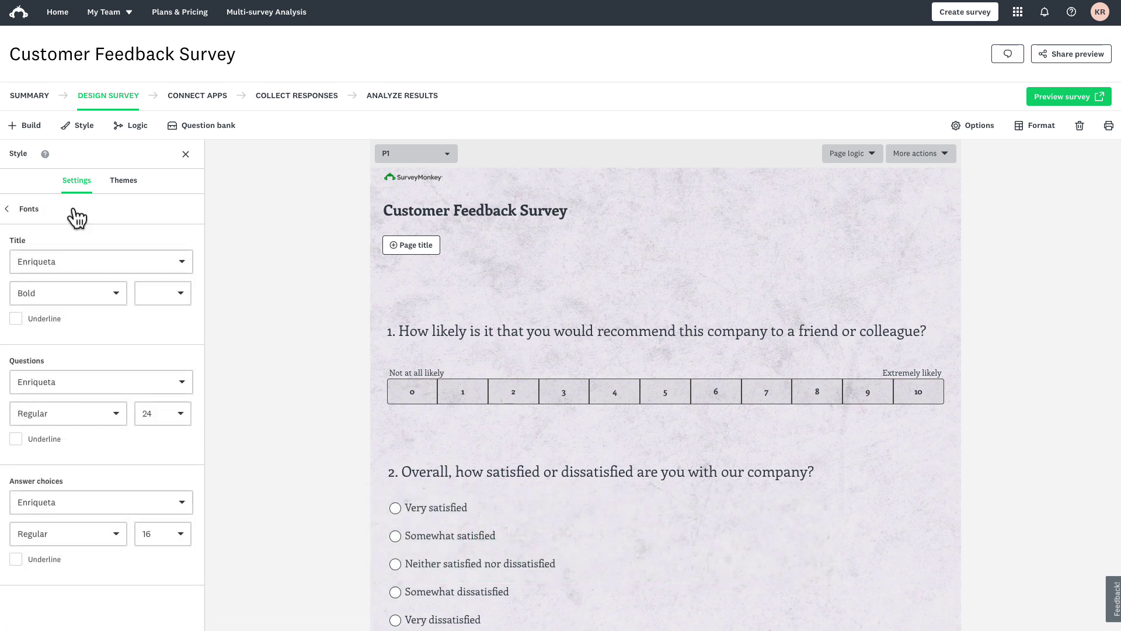
pyautogui.click(18, 210)
pyautogui.click(166, 573)
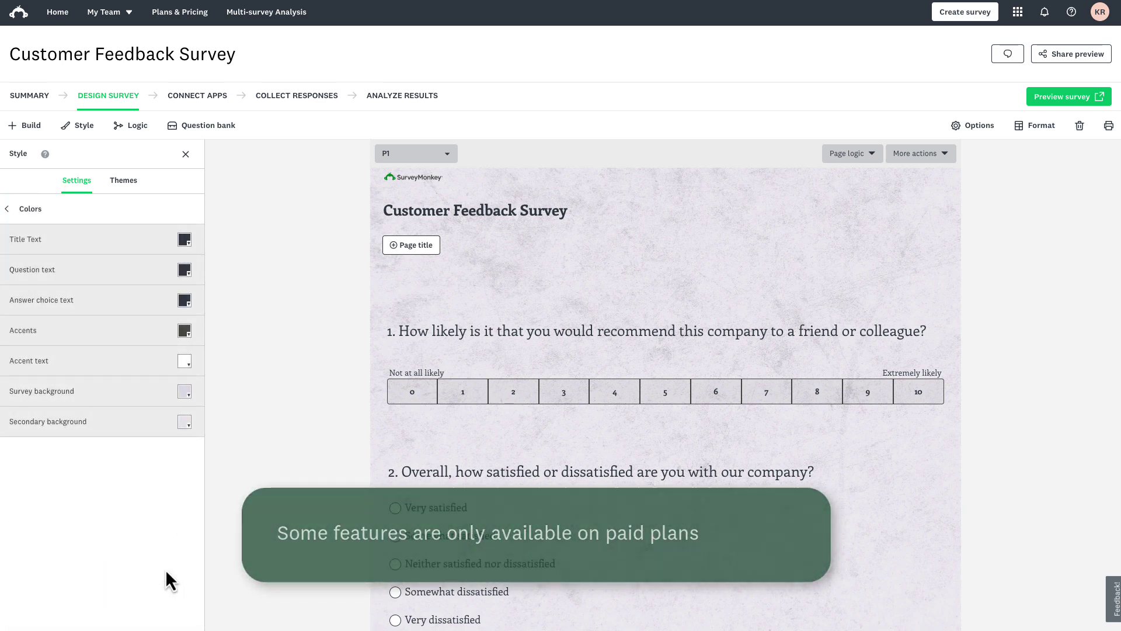
pyautogui.click(45, 209)
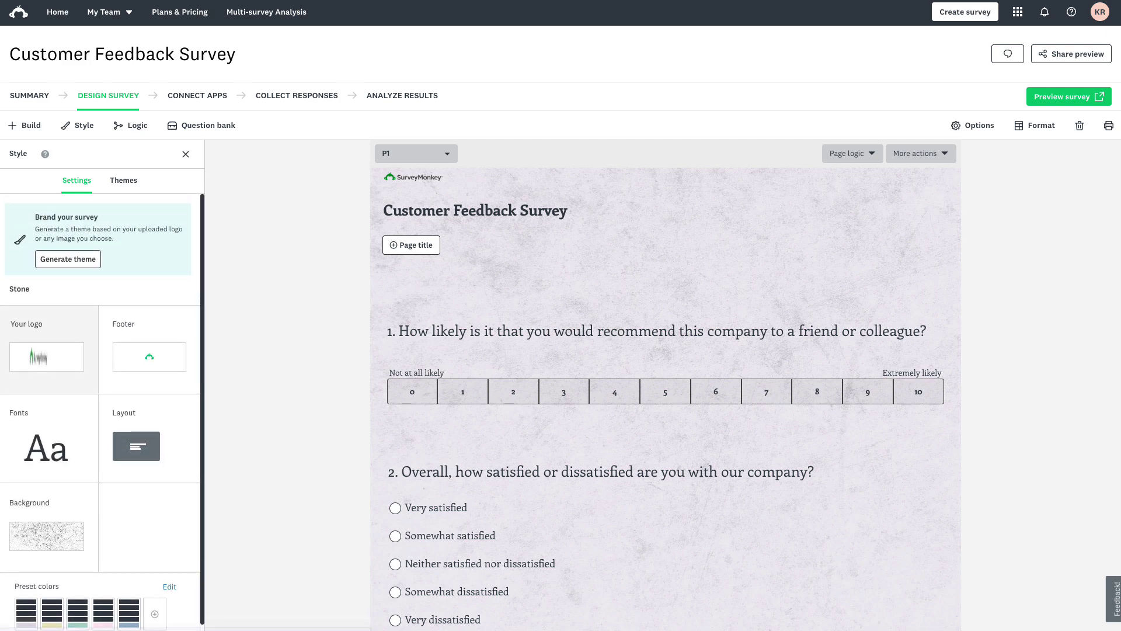
# Generate a theme from the product image with a coloured side-panel layout in dark maroon
pyautogui.click(83, 266)
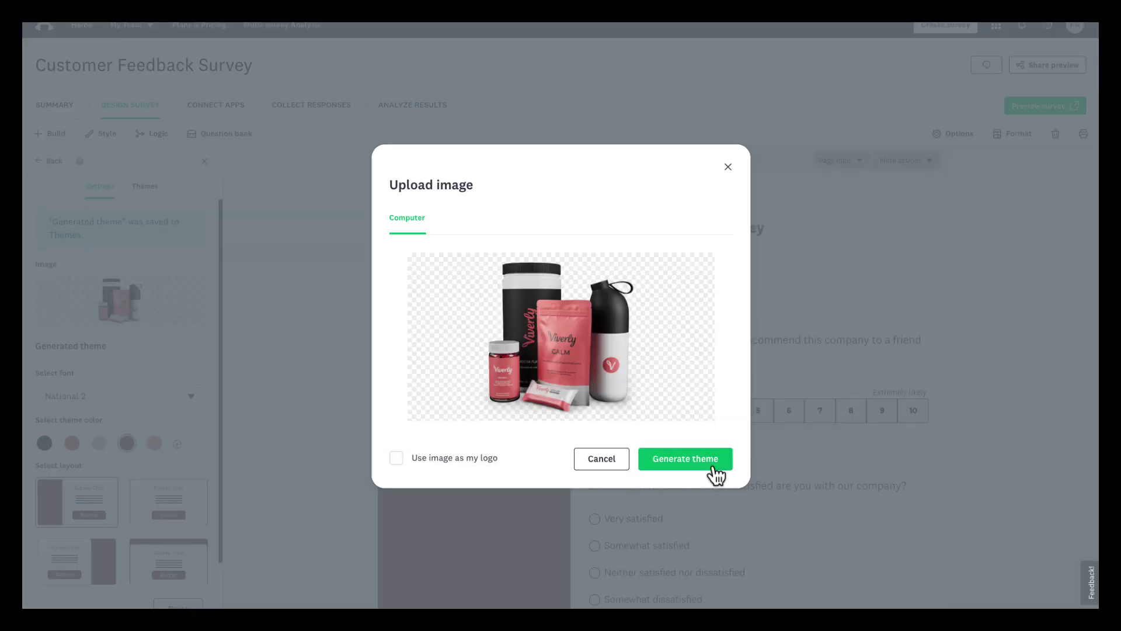
pyautogui.click(722, 473)
pyautogui.click(72, 444)
pyautogui.click(83, 491)
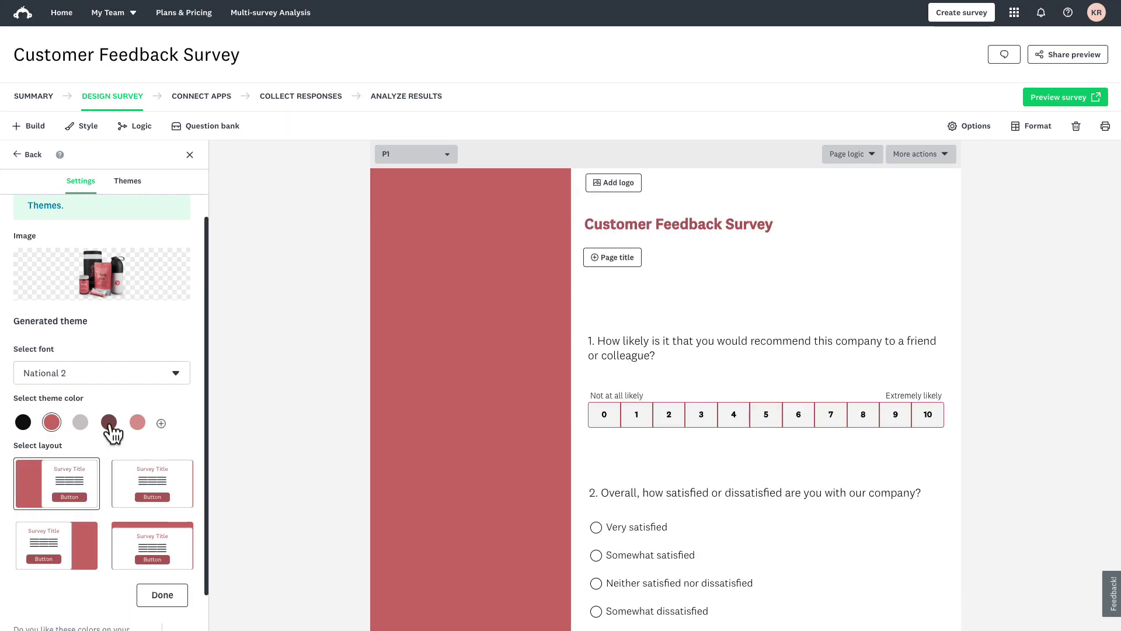
pyautogui.click(109, 423)
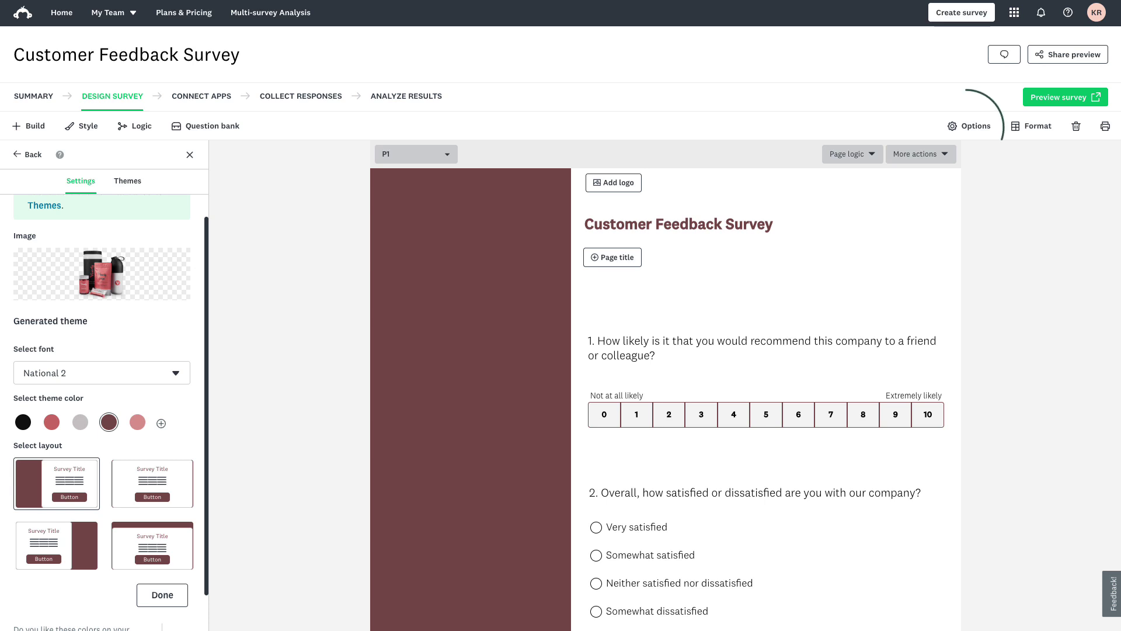
pyautogui.click(970, 126)
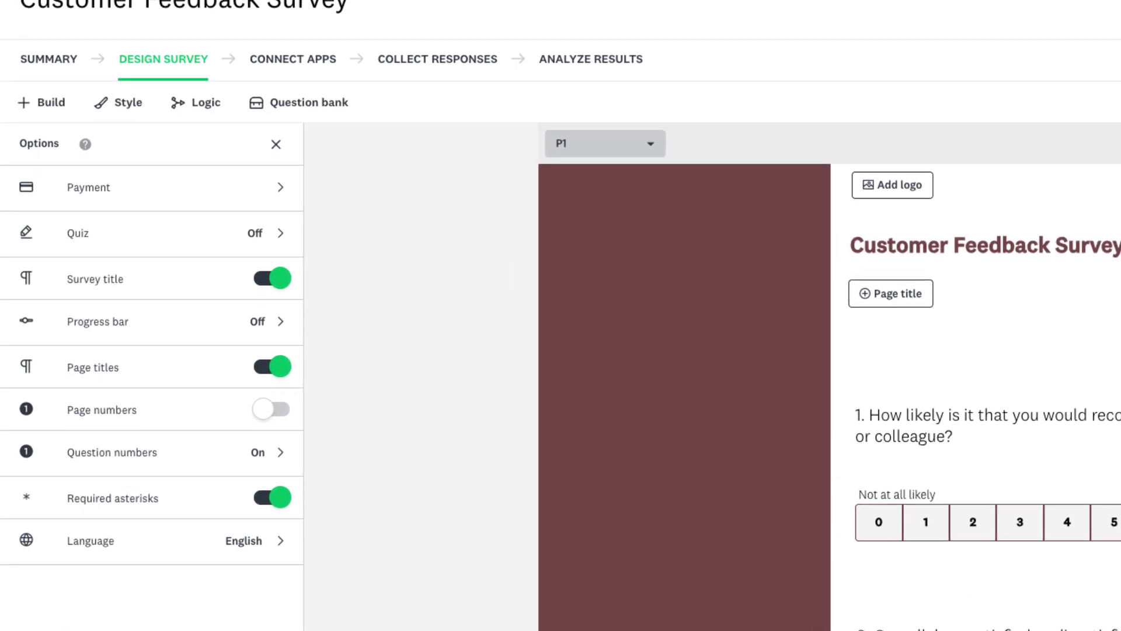
# Check the payment settings, leaving quiz mode off and the survey title shown
pyautogui.click(264, 188)
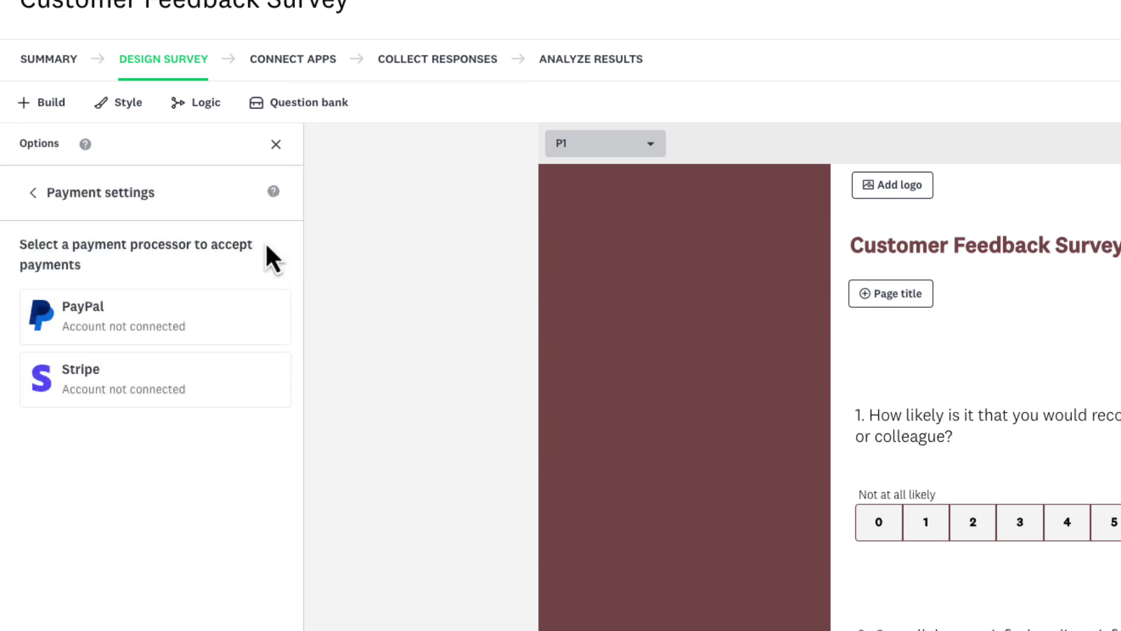
pyautogui.click(31, 193)
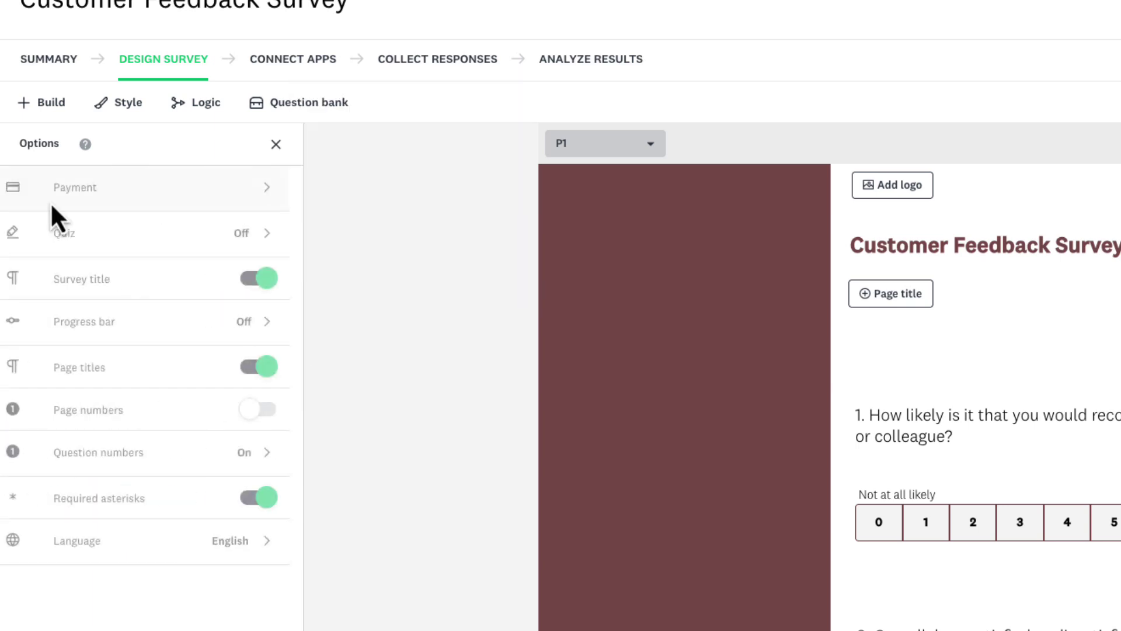
pyautogui.click(257, 234)
pyautogui.click(265, 233)
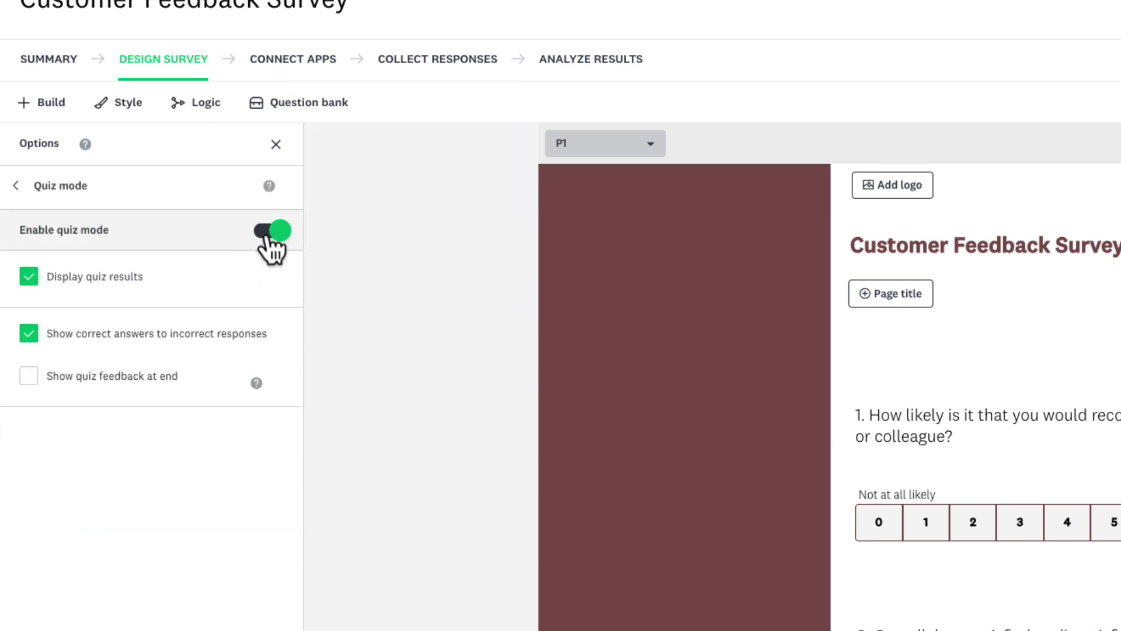
pyautogui.click(271, 232)
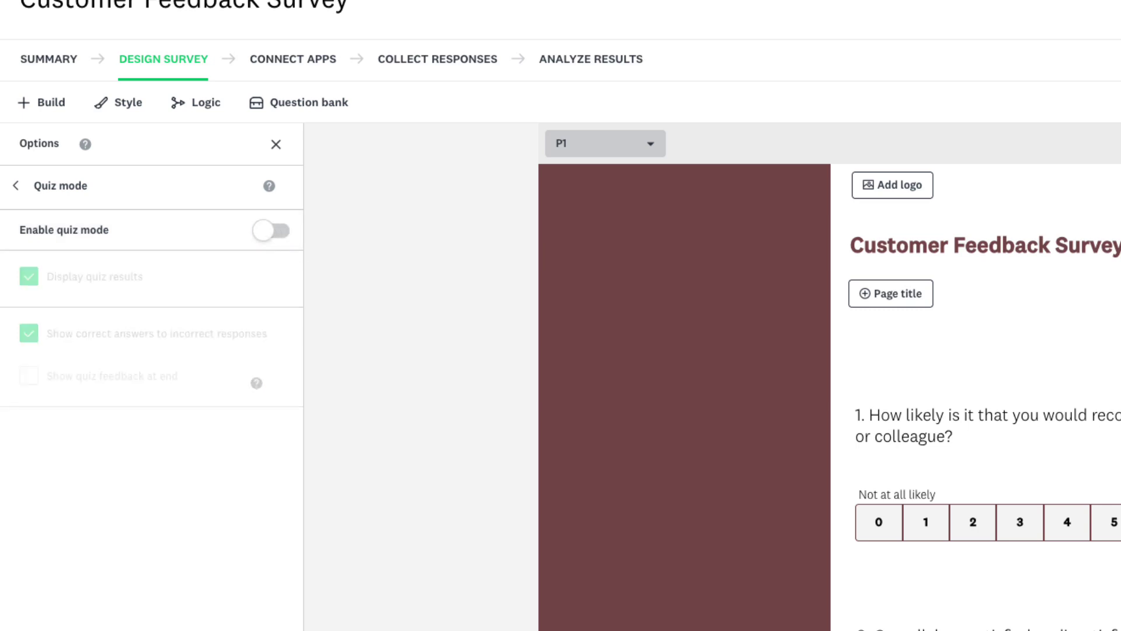
pyautogui.click(21, 193)
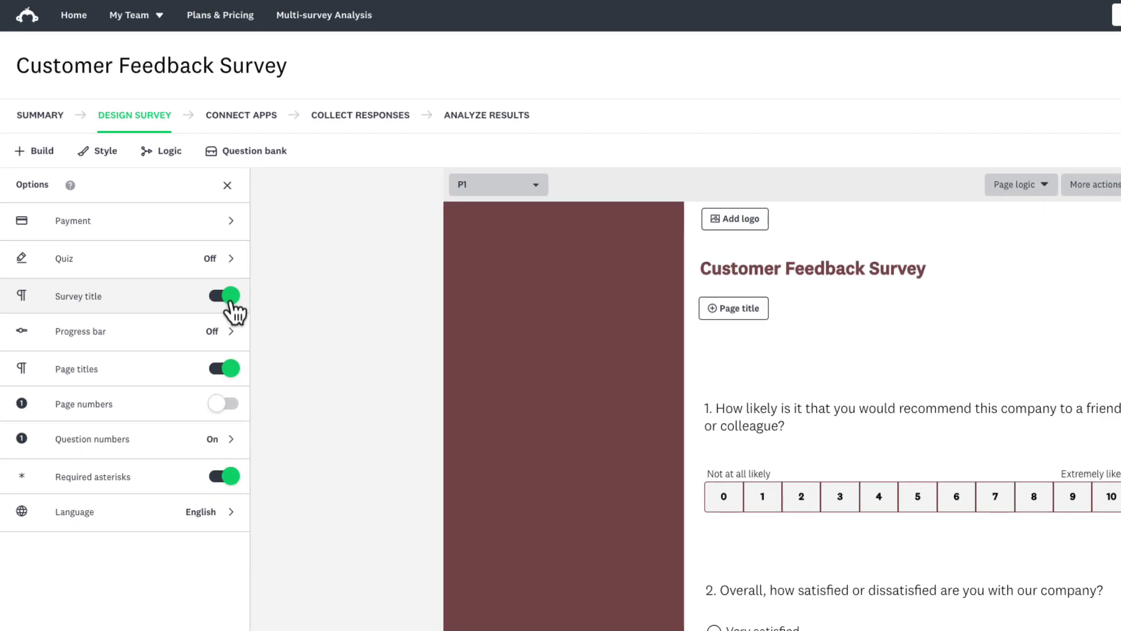
pyautogui.click(228, 296)
pyautogui.click(227, 296)
# Turn on the progress bar and keep English as the survey language
pyautogui.click(231, 332)
pyautogui.click(222, 258)
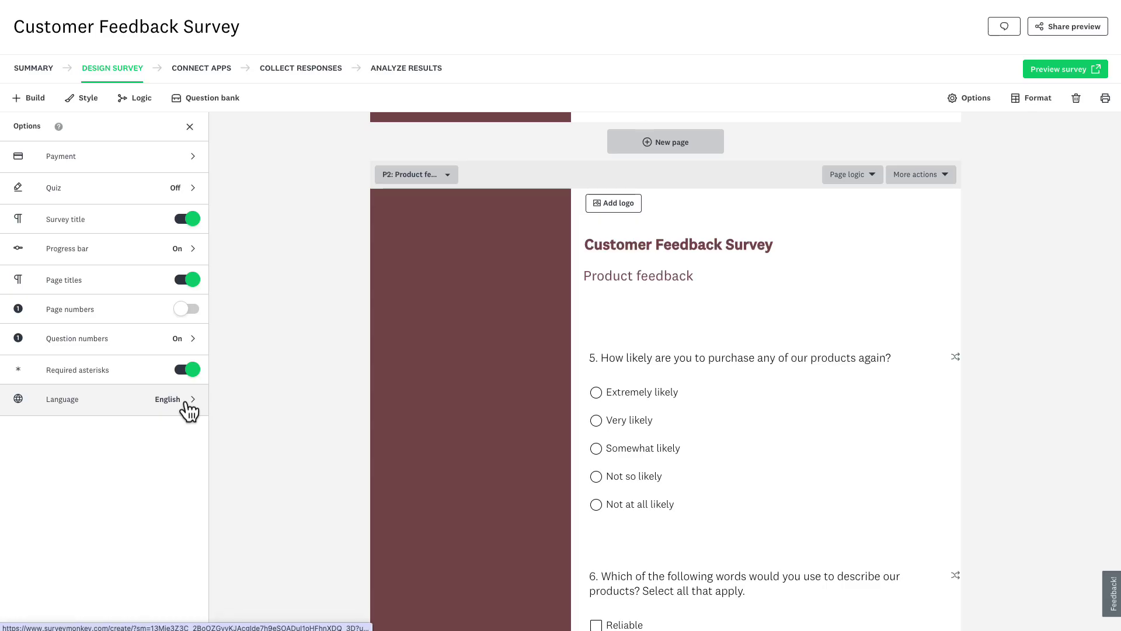
pyautogui.click(190, 410)
pyautogui.click(124, 218)
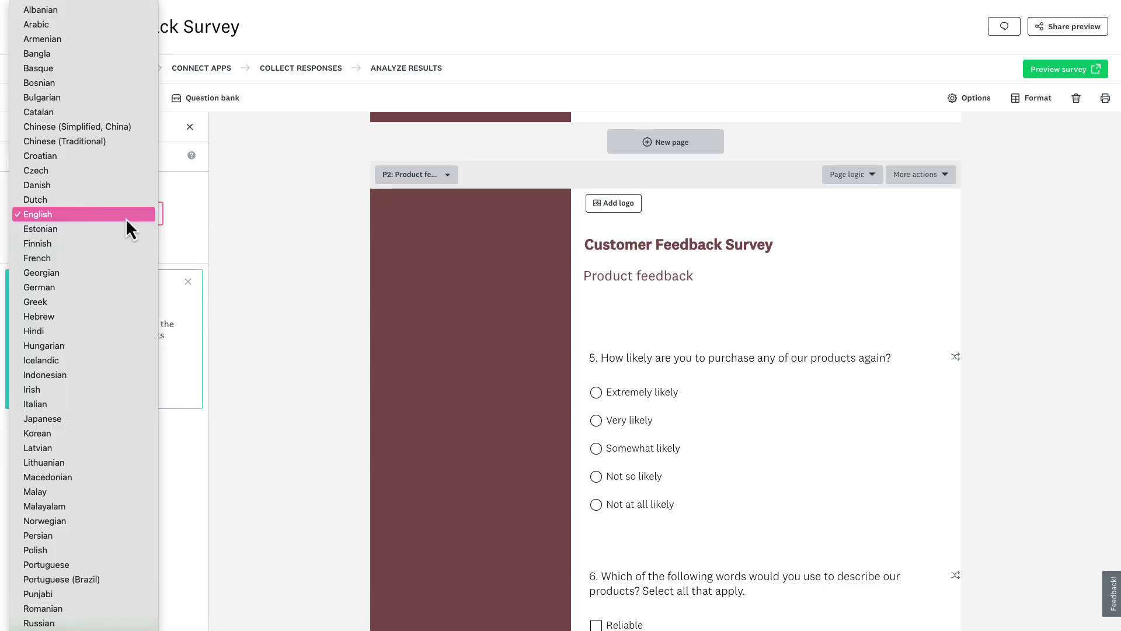
pyautogui.click(125, 219)
pyautogui.click(12, 158)
pyautogui.scroll(10, 1035, 426)
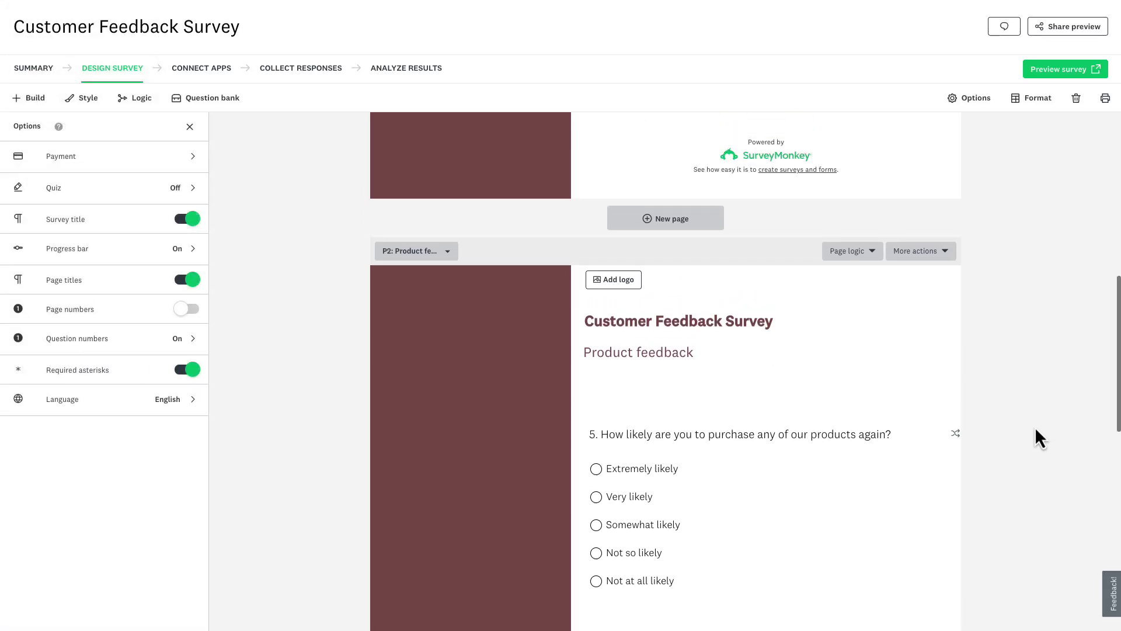
pyautogui.scroll(10, 1036, 430)
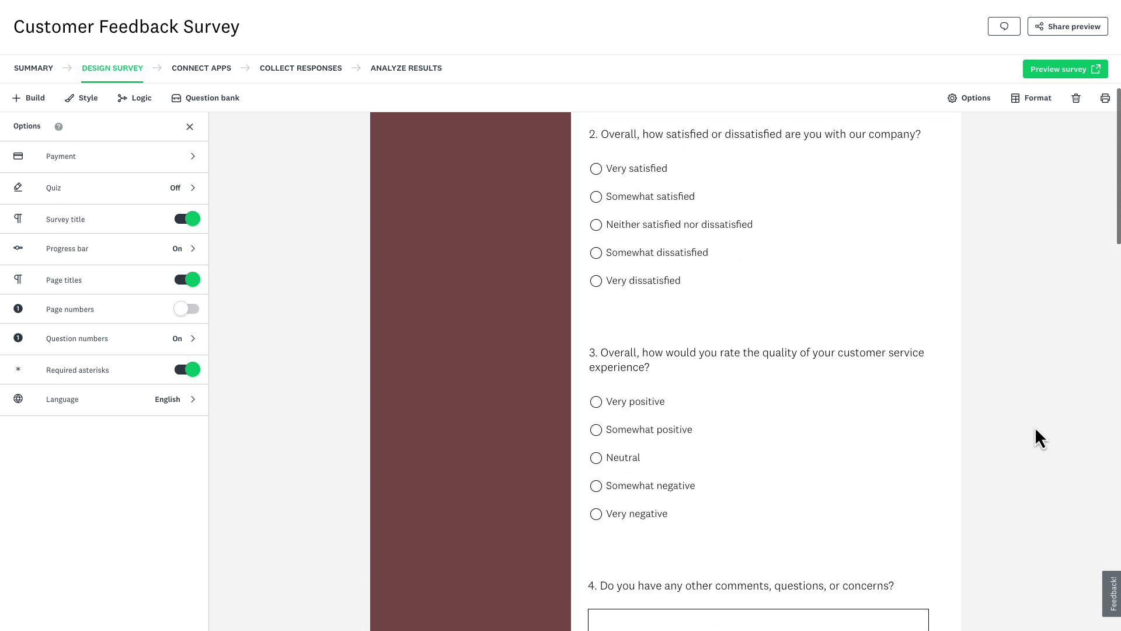
pyautogui.scroll(4, 1035, 426)
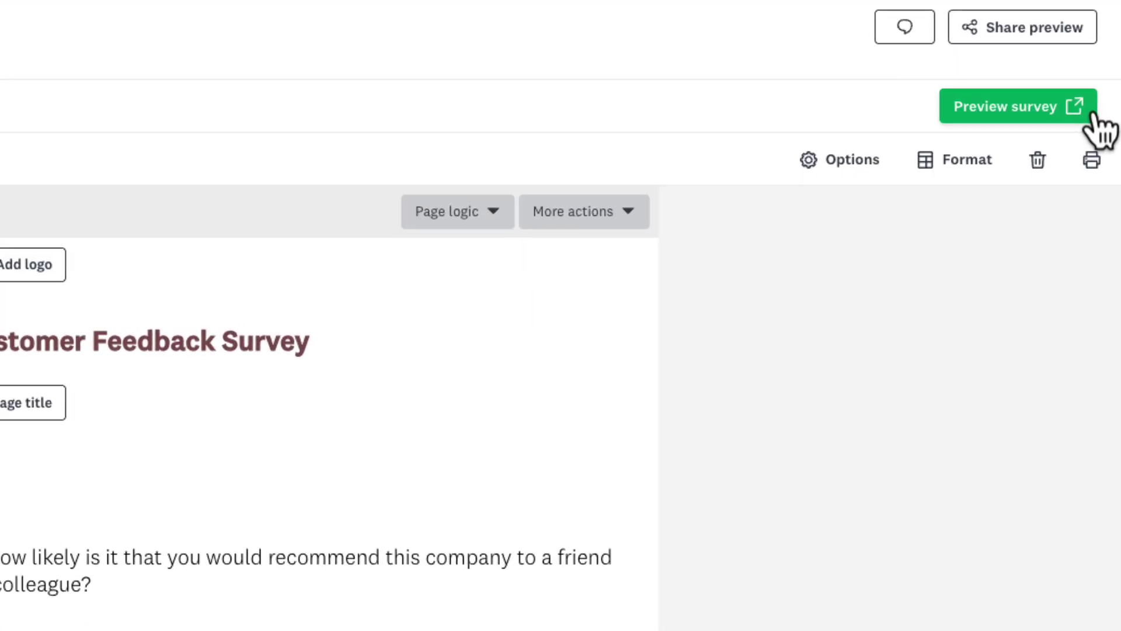
# Preview the survey in tablet layout, then in phone layout
pyautogui.click(1091, 116)
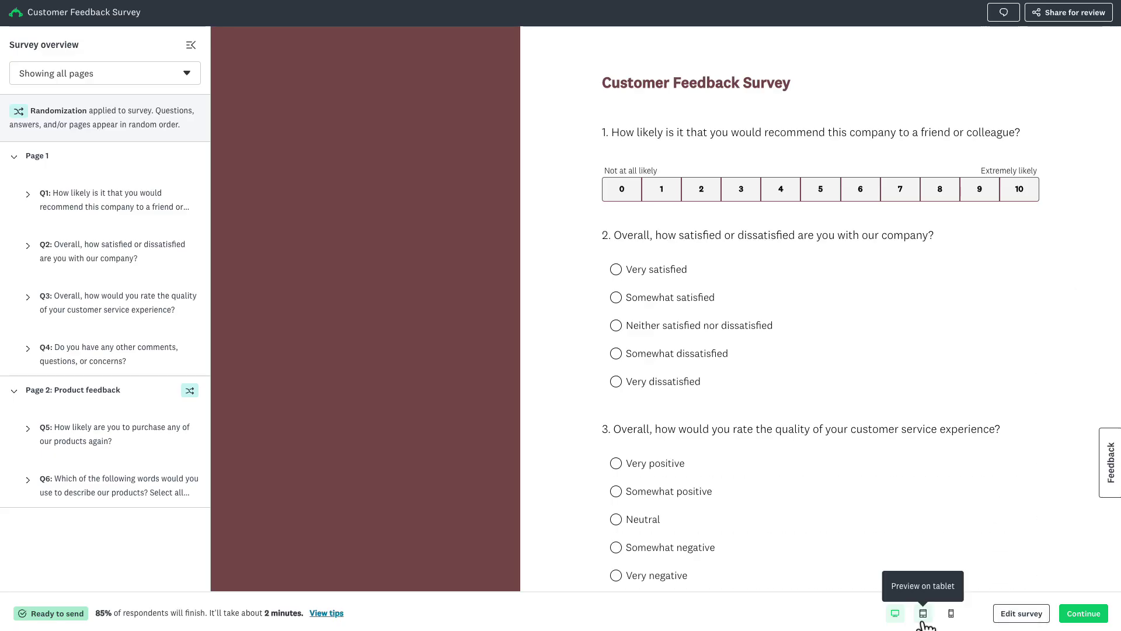
pyautogui.click(923, 613)
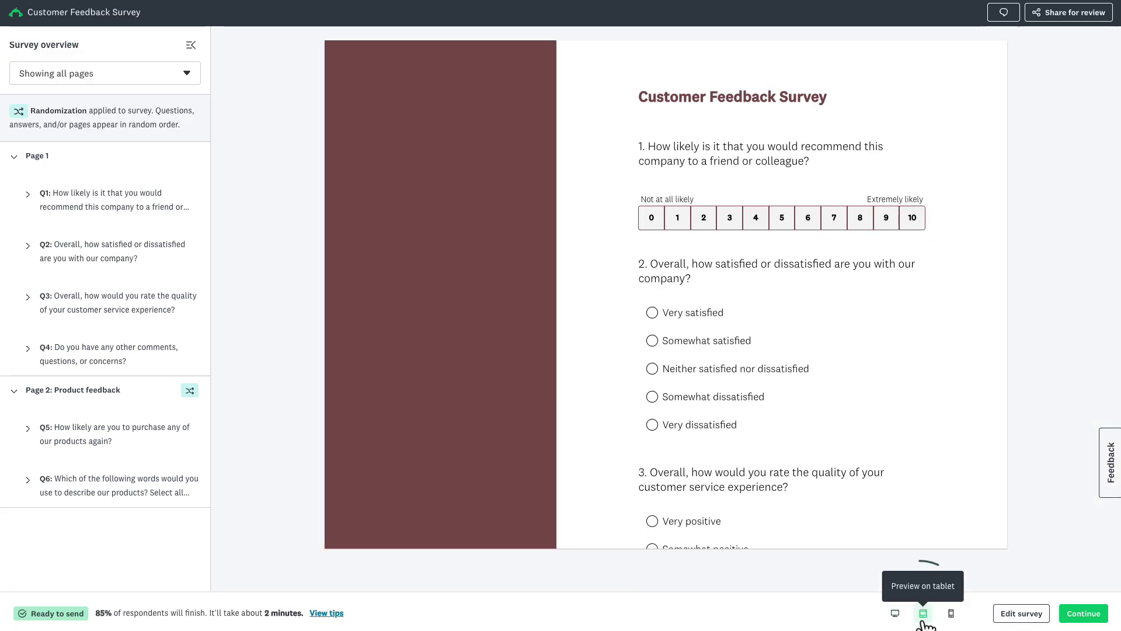
pyautogui.click(951, 613)
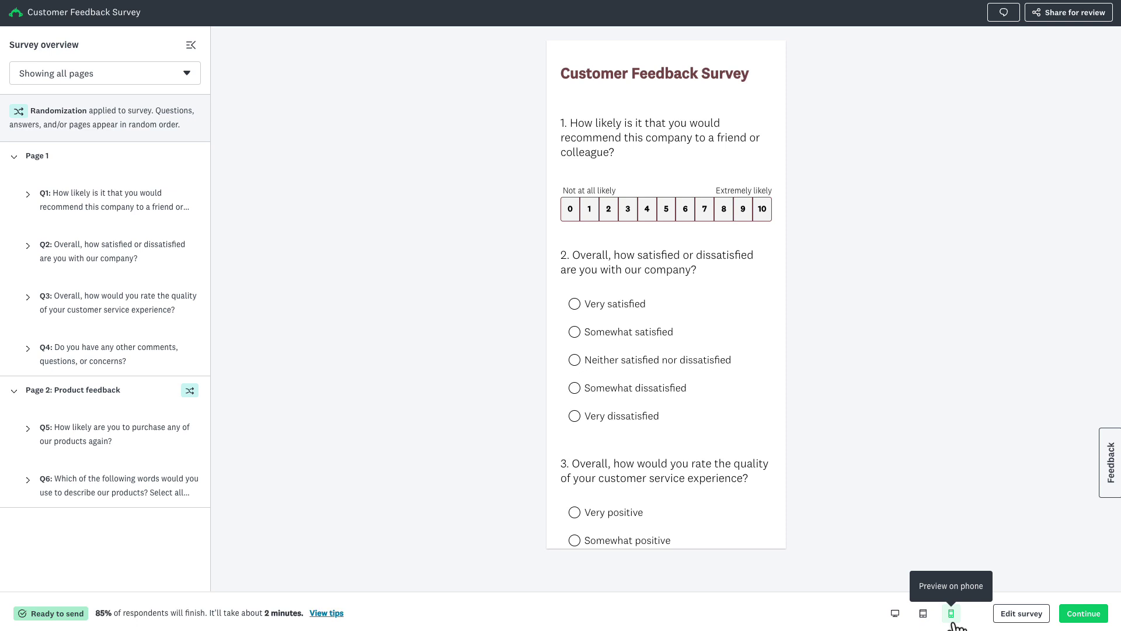
# Answer Q1 with 6, Q2 with Somewhat satisfied and Q3 with Somewhat positive
pyautogui.scroll(-1, 681, 169)
pyautogui.click(683, 160)
pyautogui.click(587, 287)
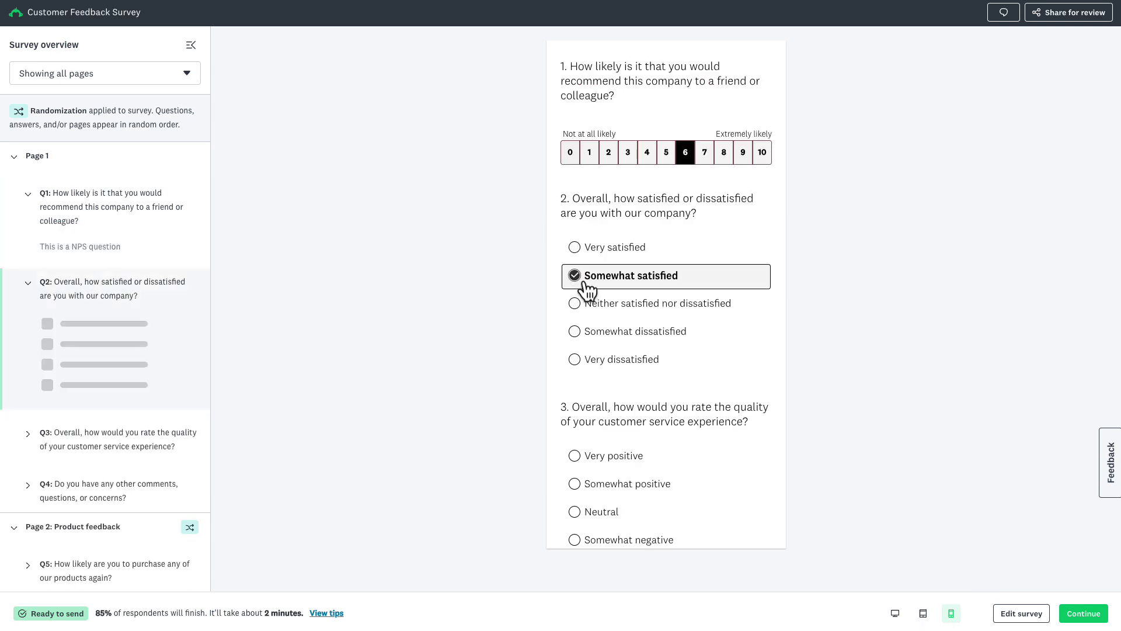
pyautogui.scroll(-1, 619, 351)
pyautogui.click(592, 431)
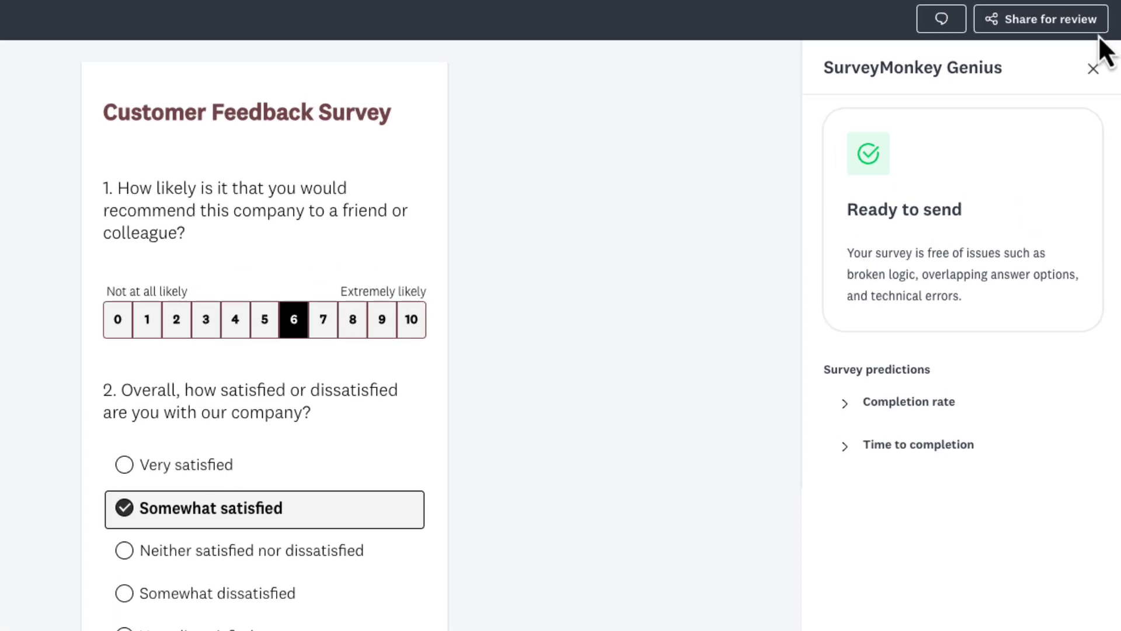
# Start a 10-day review session, copy its review link, and close the sharing dialog
pyautogui.click(1104, 17)
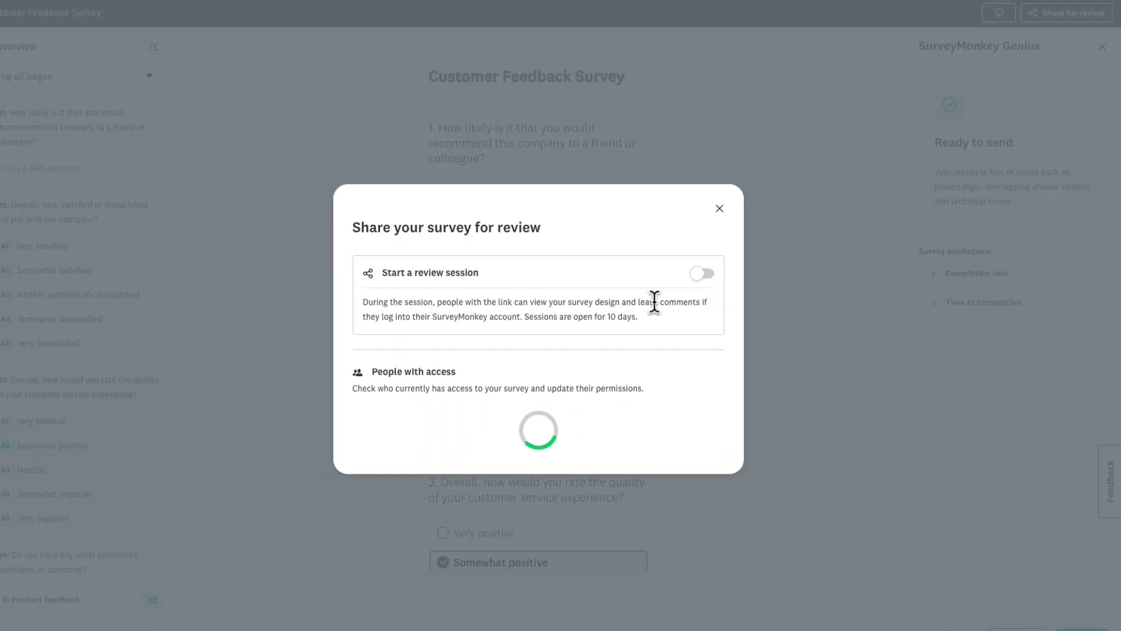
pyautogui.click(717, 272)
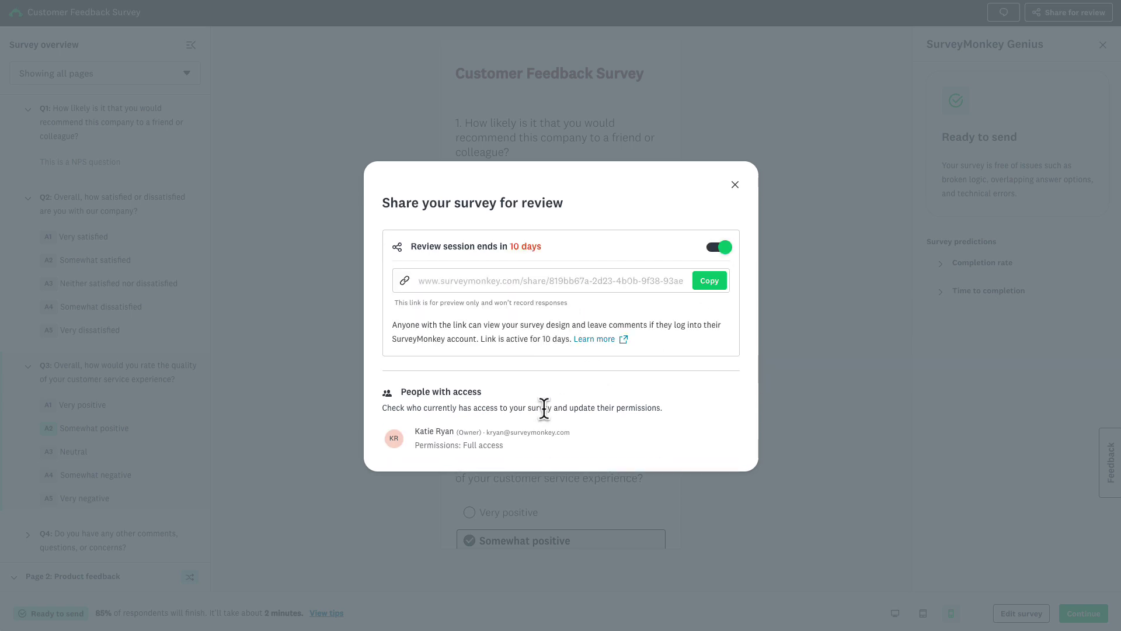
pyautogui.click(709, 282)
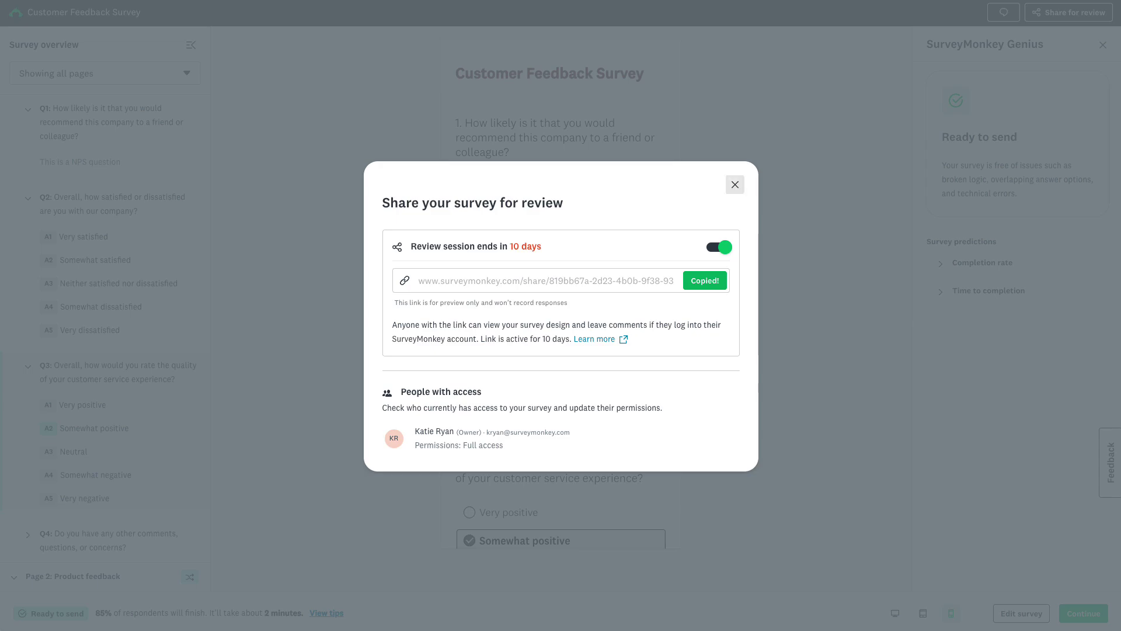
pyautogui.click(735, 184)
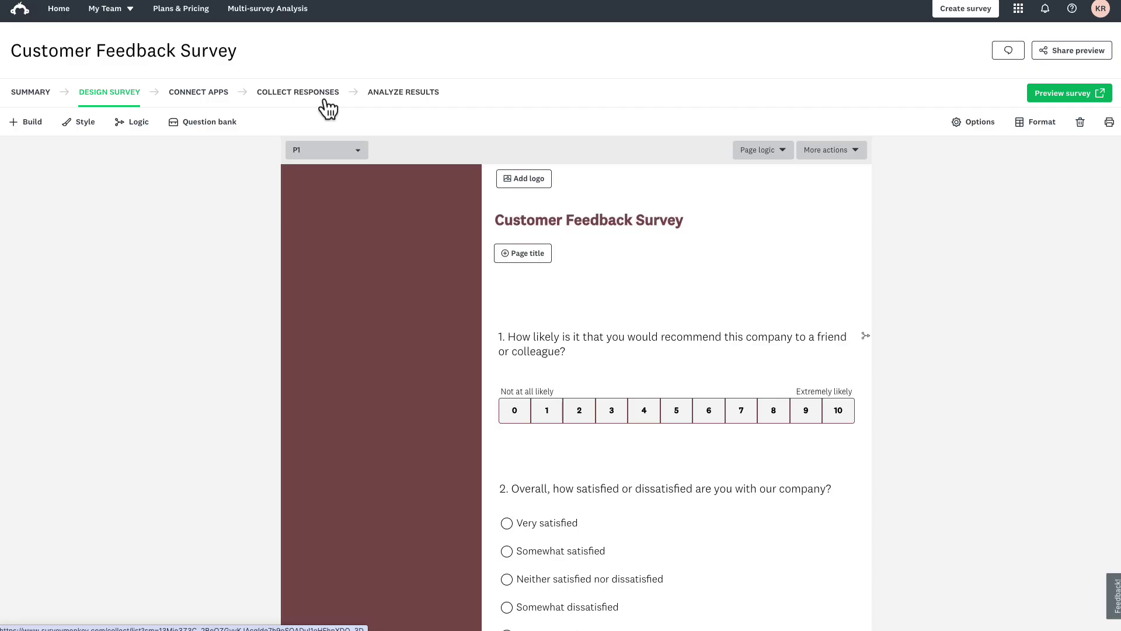
# Go to the Collect Responses page of the Customer Feedback Survey to see the sharing options
pyautogui.click(324, 101)
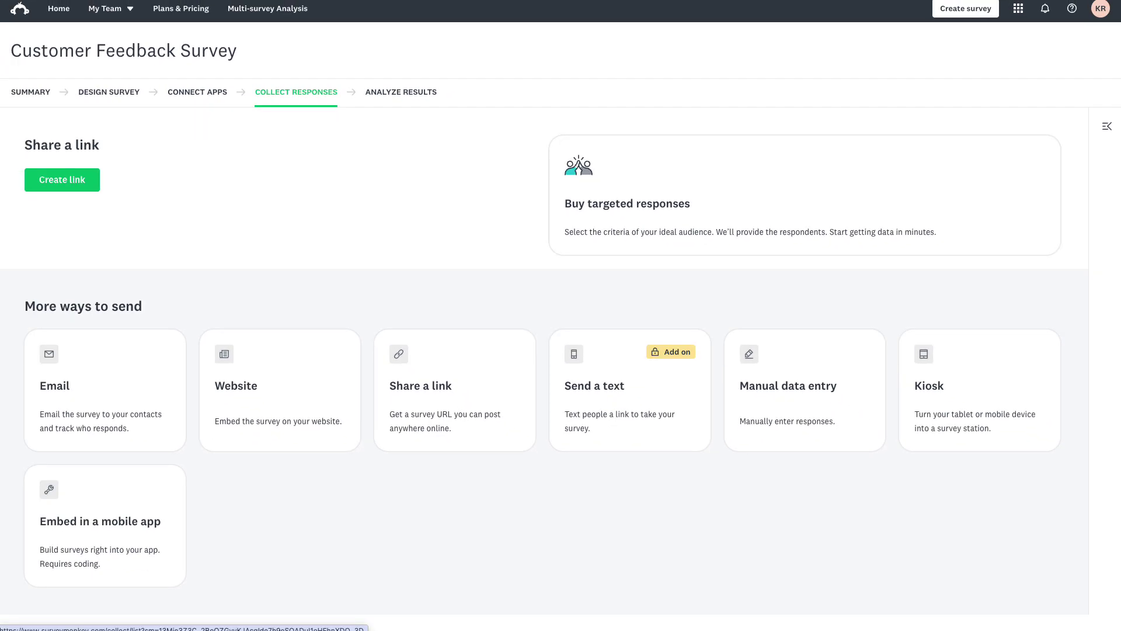